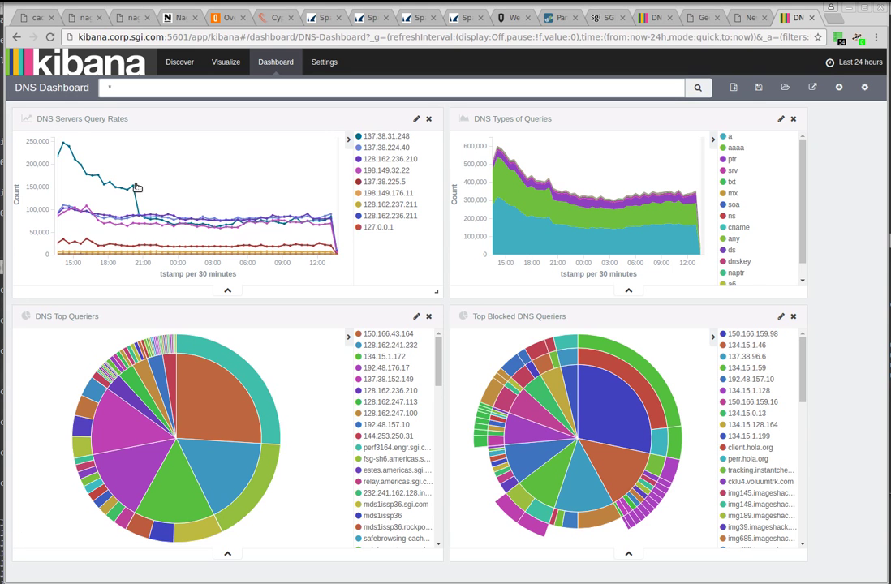
# Step: Switch the DNS Dashboard time picker to Absolute and set the start date to April 4th 2016
pyautogui.moveTo(68, 148)
pyautogui.moveTo(658, 195)
pyautogui.moveTo(654, 377)
pyautogui.click(786, 90)
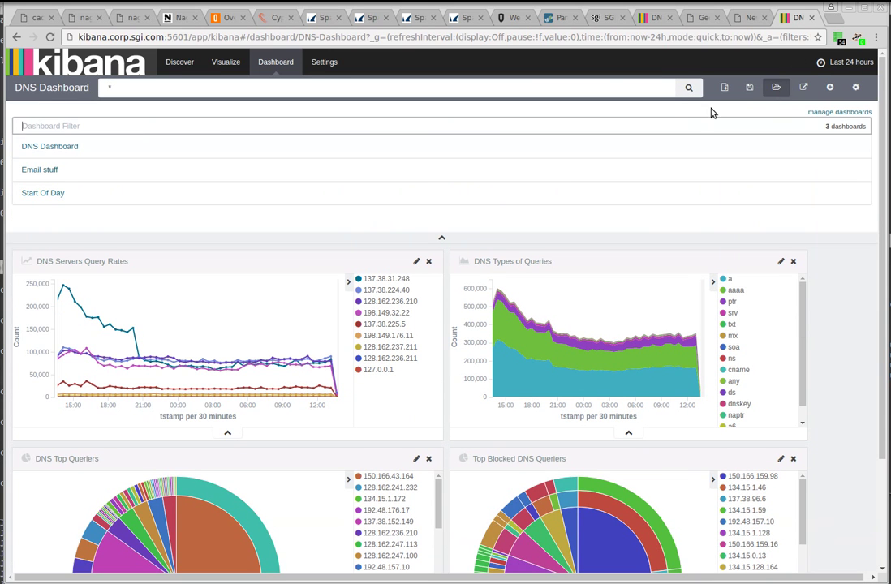
pyautogui.click(777, 88)
pyautogui.click(832, 63)
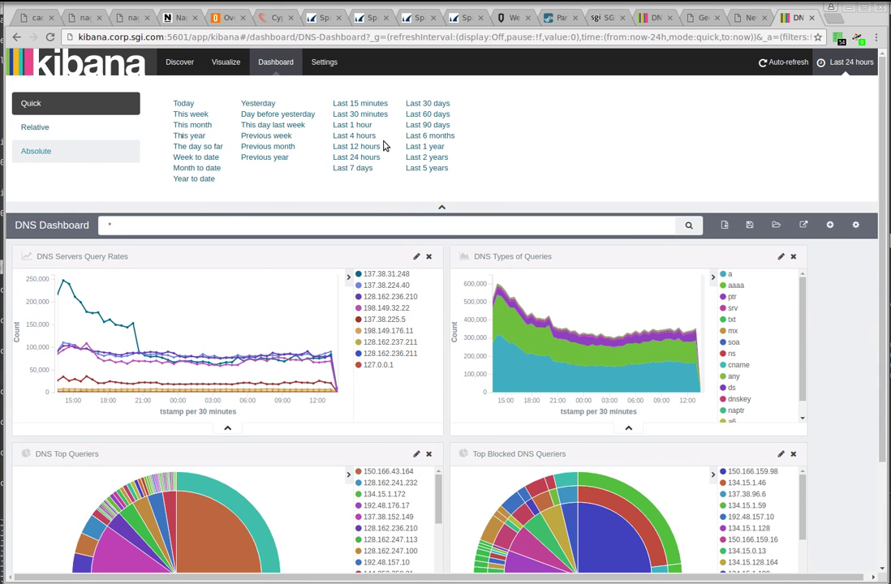
pyautogui.click(118, 151)
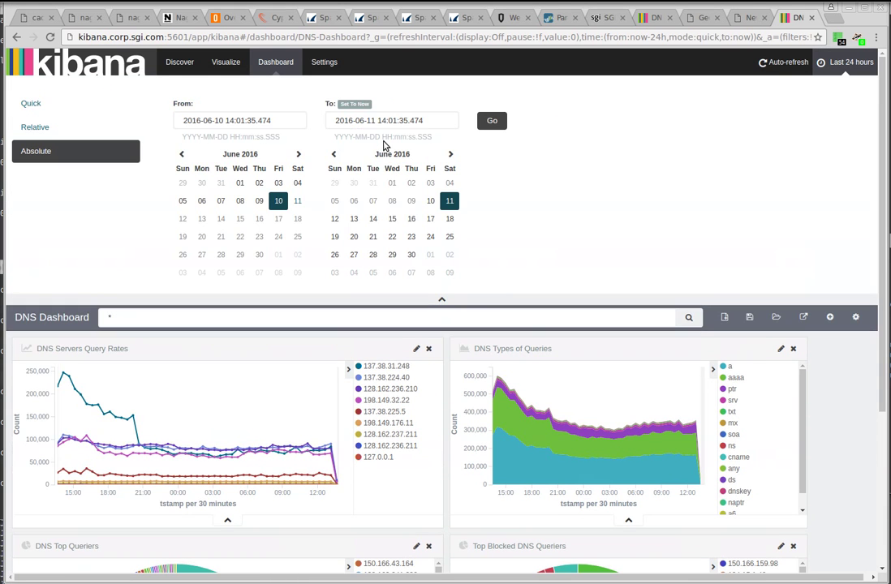
pyautogui.click(182, 154)
pyautogui.click(182, 154)
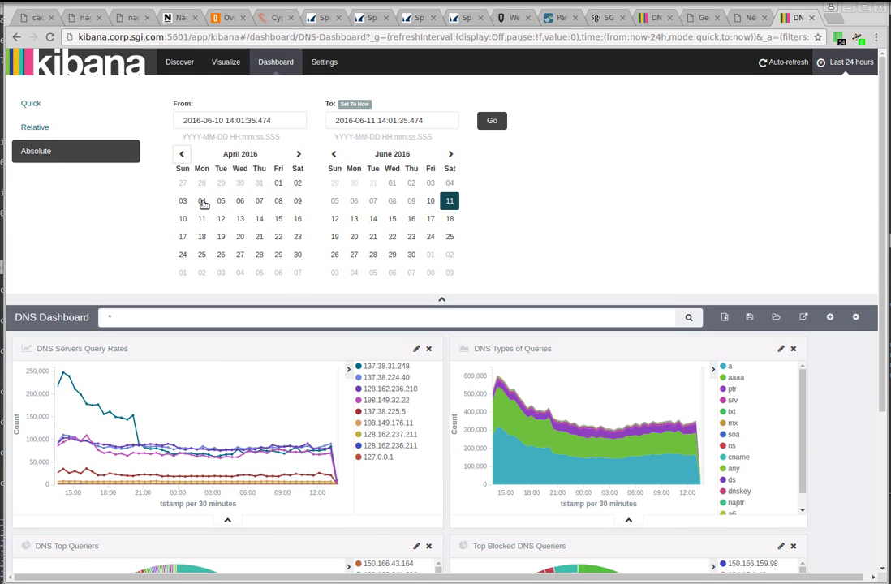
pyautogui.click(201, 201)
# Step: Set the end date to April 4th 2016 and start time 01:00, then apply the range
pyautogui.click(334, 154)
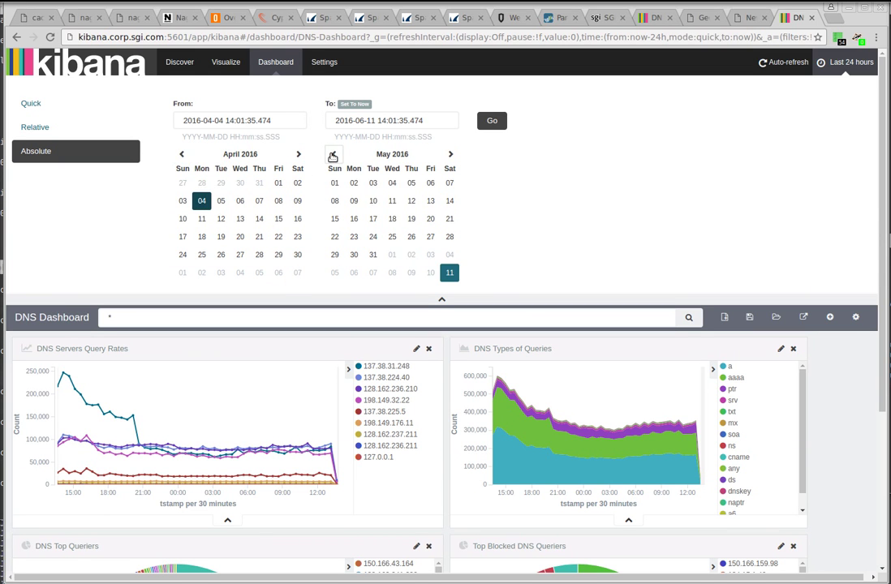
pyautogui.click(334, 154)
pyautogui.click(354, 201)
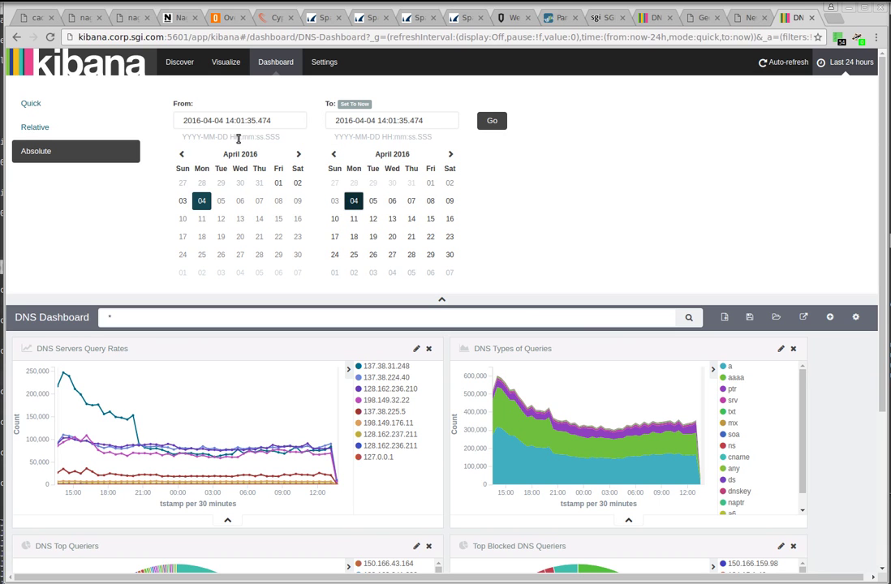
pyautogui.moveTo(226, 120); pyautogui.dragTo(285, 122)
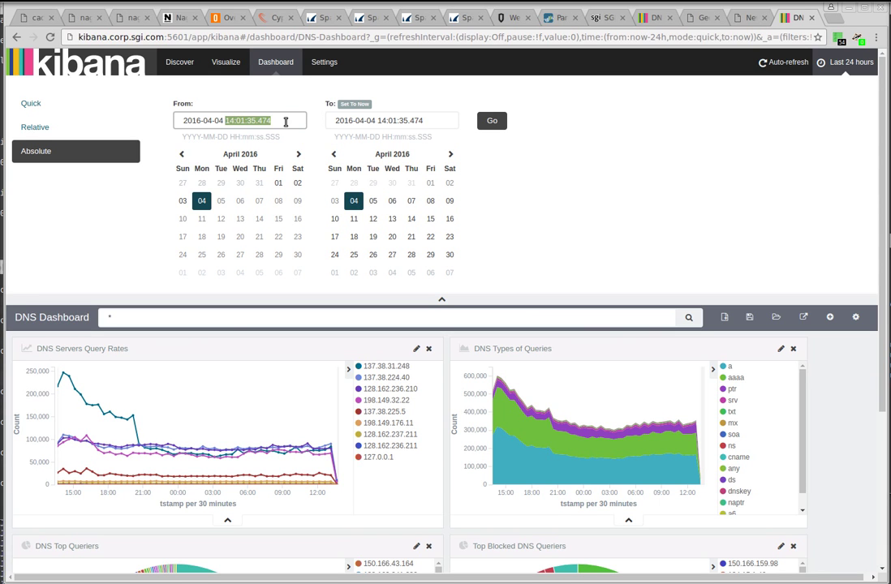
pyautogui.write('01:00')
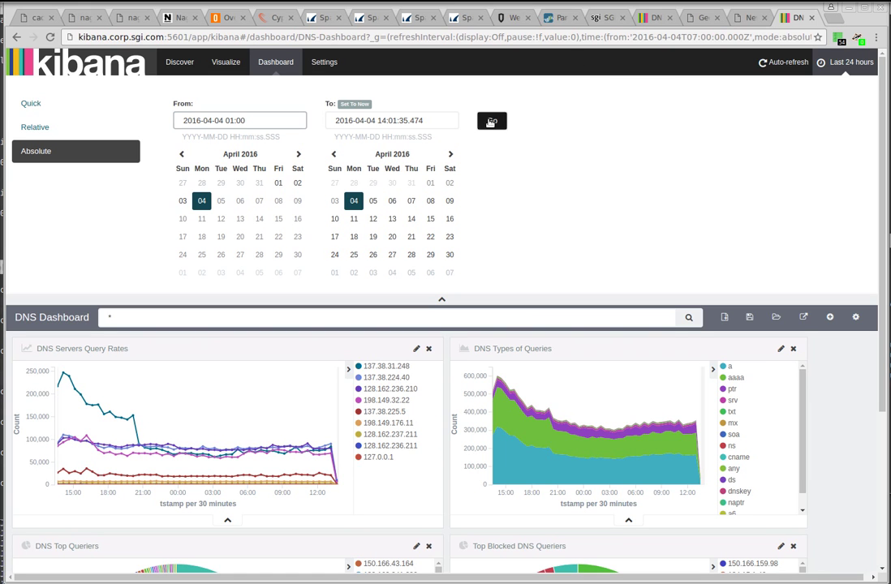
pyautogui.click(490, 121)
pyautogui.click(713, 58)
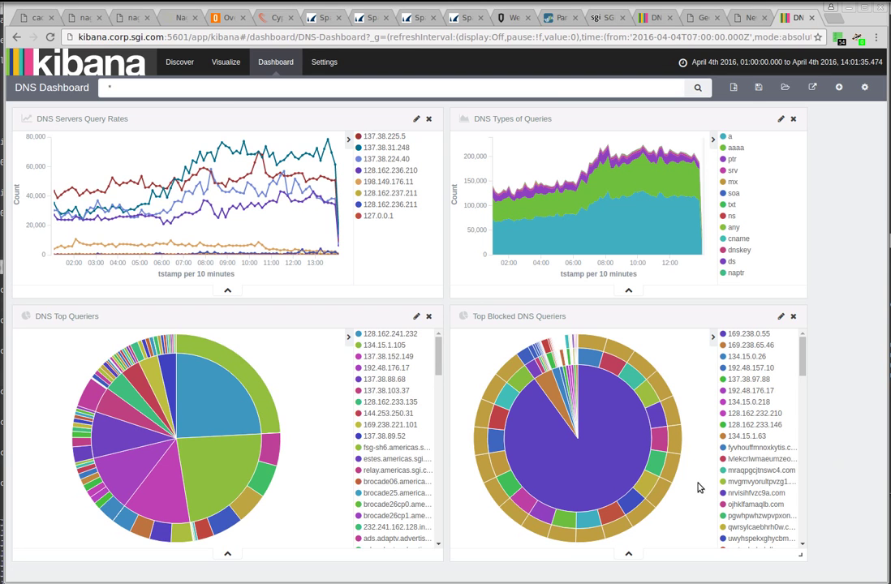
pyautogui.moveTo(595, 345)
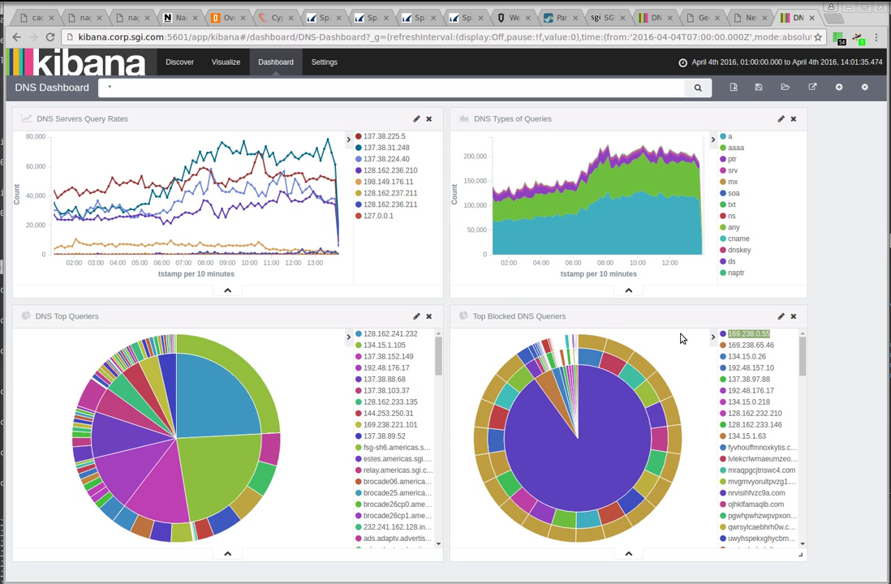
# Step: In Discover, search srcIP:169.238.0.55 AND rpzPolicy:nxdomain, returning 3,588 hits
pyautogui.click(180, 64)
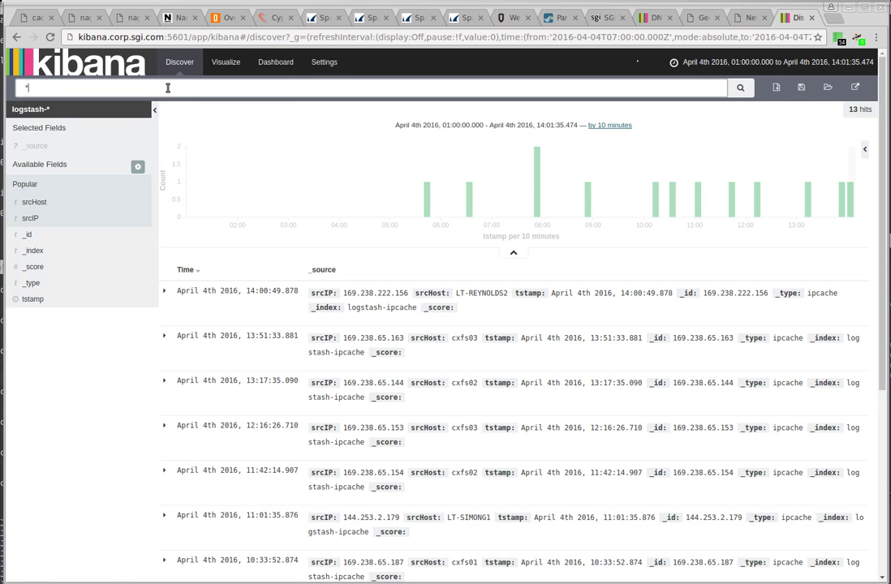
pyautogui.click(168, 87)
pyautogui.press('BackSpace')
pyautogui.write('srcIP:')
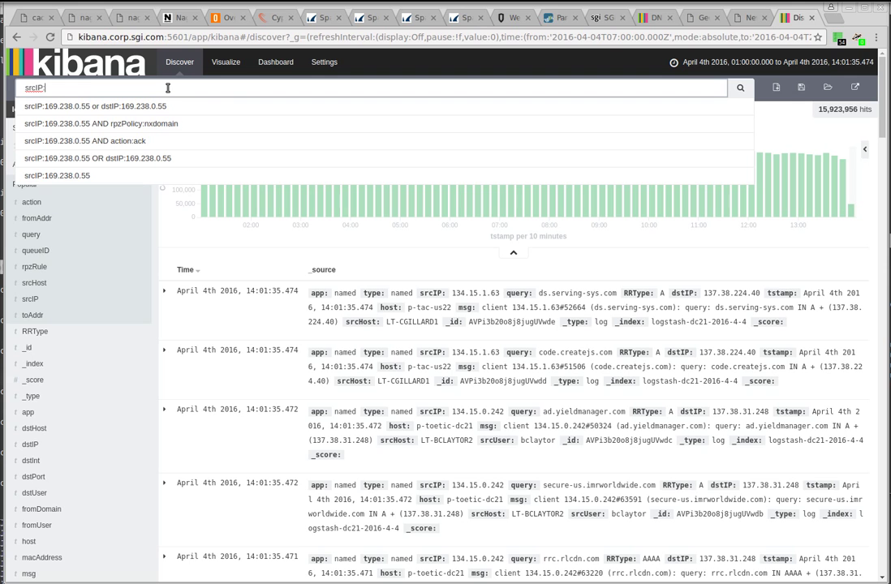
pyautogui.write(':169.238.0.55')
pyautogui.click(110, 123)
pyautogui.press('Return')
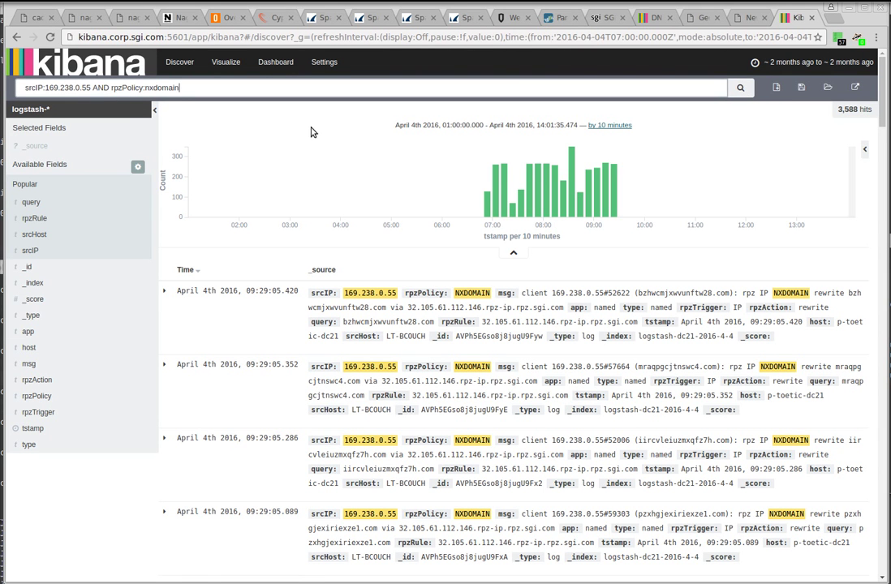
pyautogui.moveTo(489, 215)
pyautogui.moveTo(70, 219)
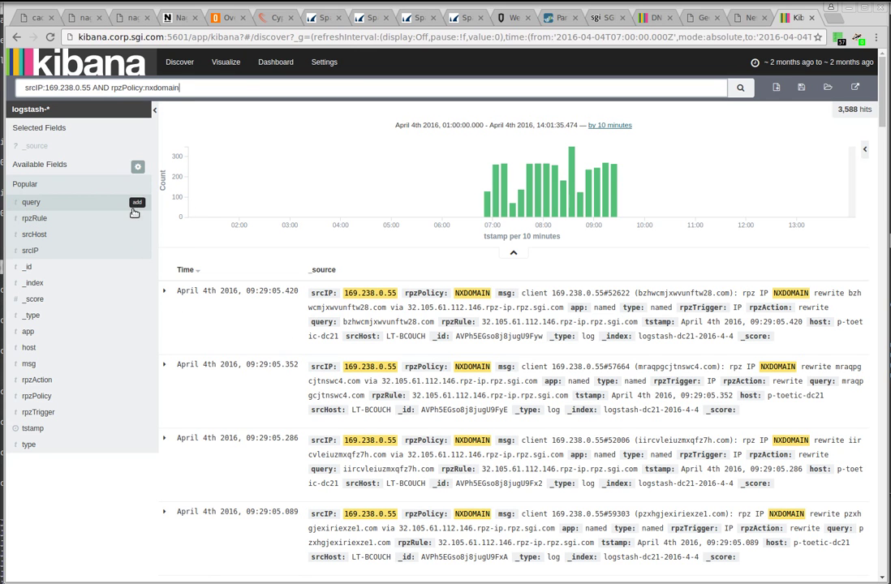
# Step: Add srcIP, query and rpzRule as columns in the results table
pyautogui.click(137, 250)
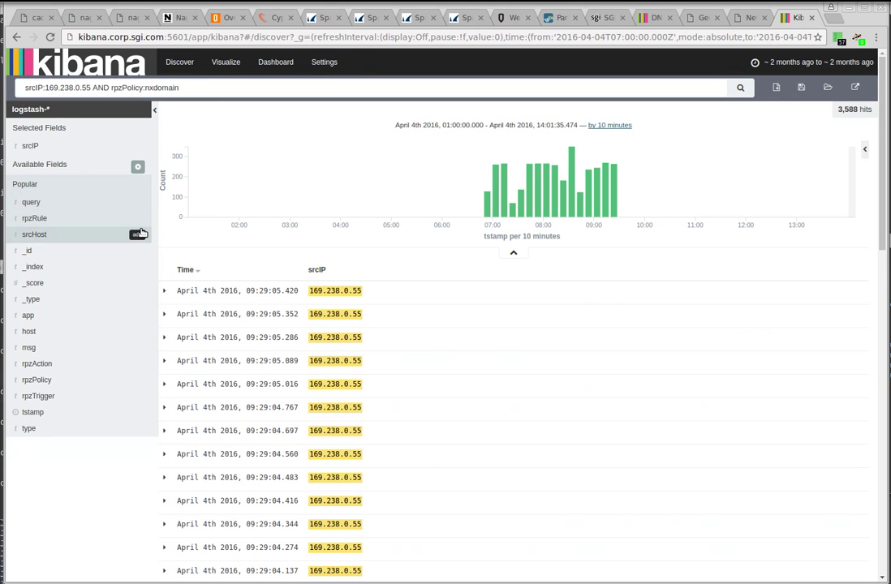
pyautogui.click(137, 202)
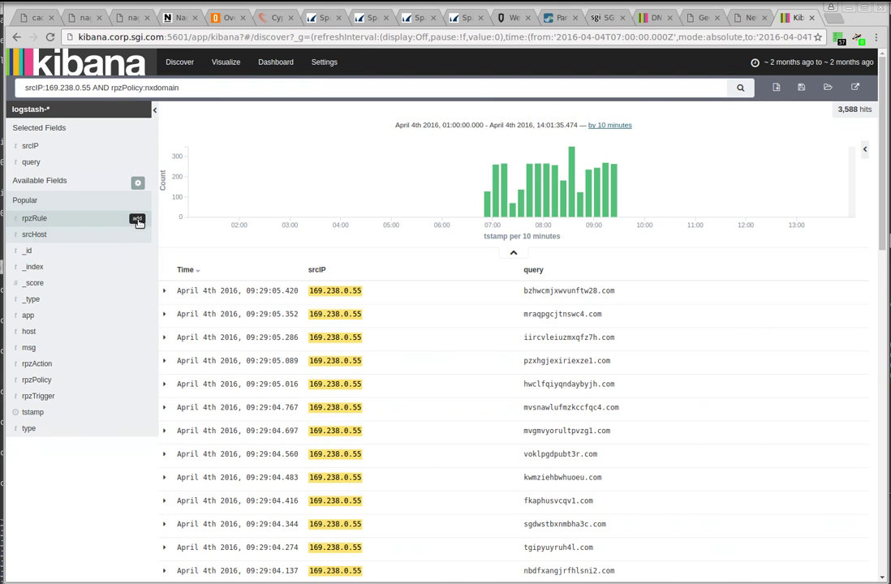
pyautogui.click(137, 219)
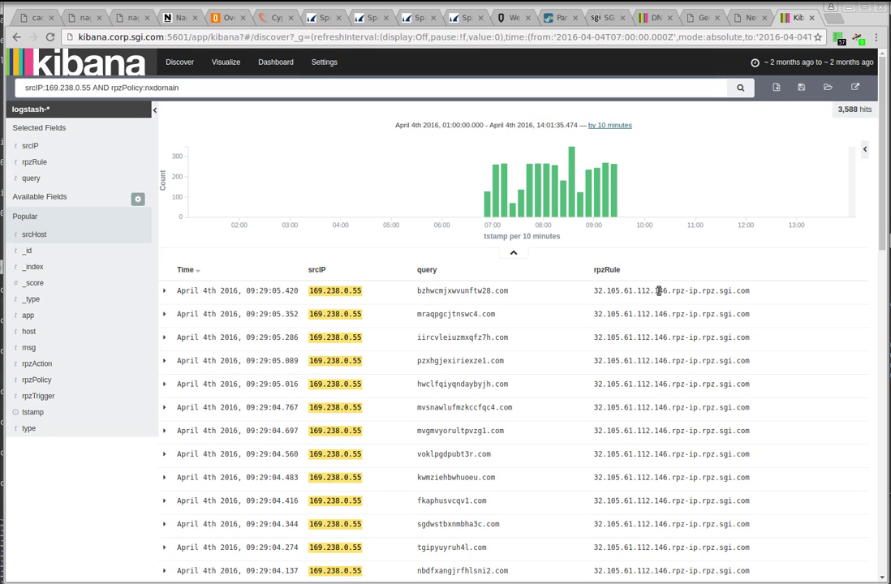
# Step: Review the results, all hitting rule 32.105.61.112.146.rpz-ip.rpz.sgi.com, then return to the top
pyautogui.moveTo(665, 291); pyautogui.dragTo(604, 291)
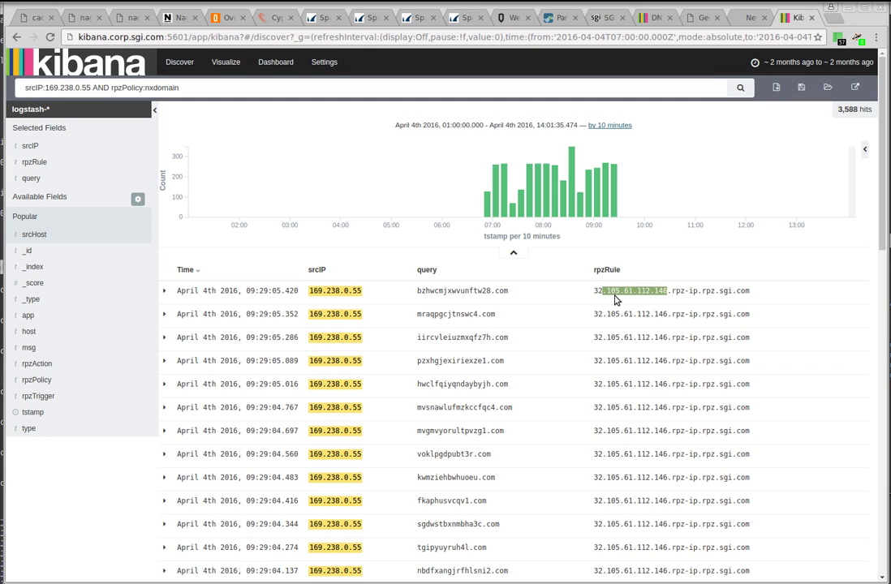
pyautogui.click(661, 313)
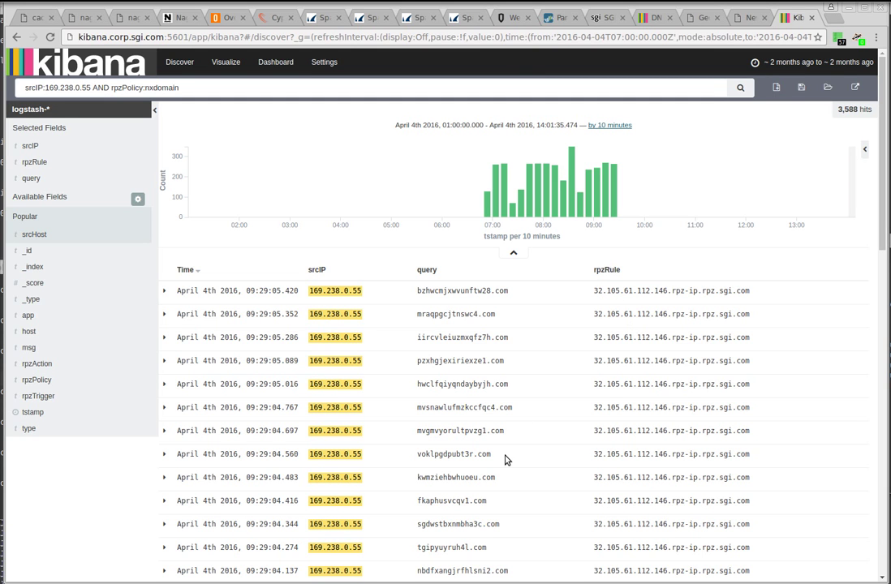
pyautogui.scroll(-1, 504, 457)
pyautogui.scroll(1, 504, 457)
pyautogui.scroll(-1, 640, 447)
pyautogui.click(885, 555)
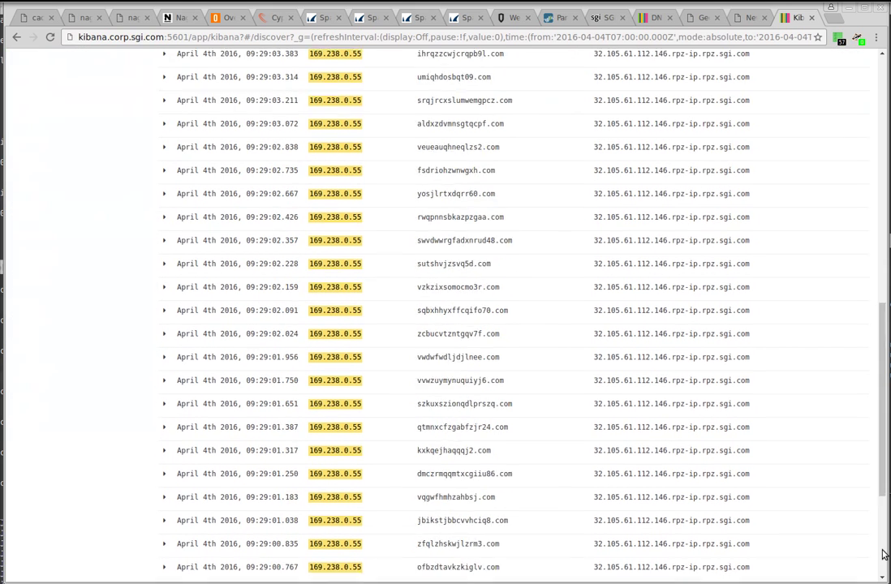
pyautogui.click(884, 570)
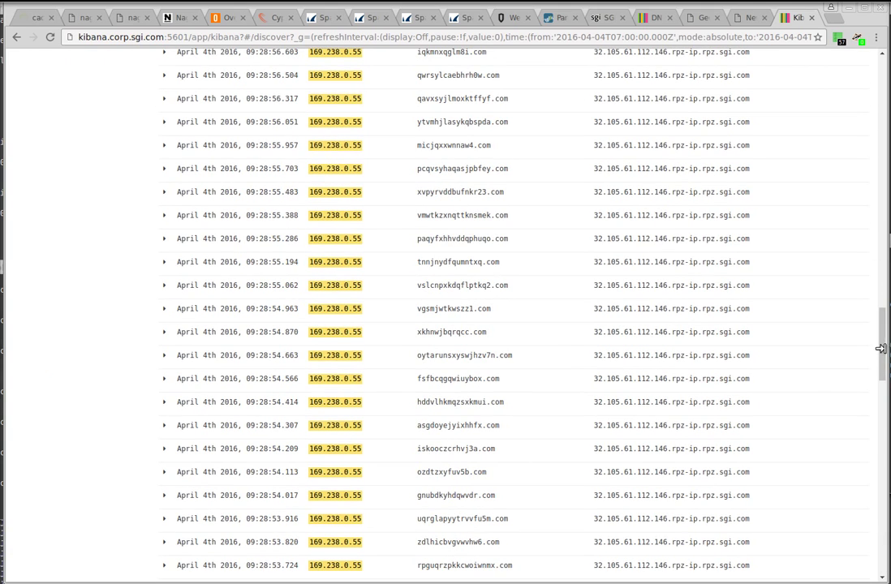
pyautogui.scroll(1, 871, 272)
pyautogui.scroll(10, 871, 271)
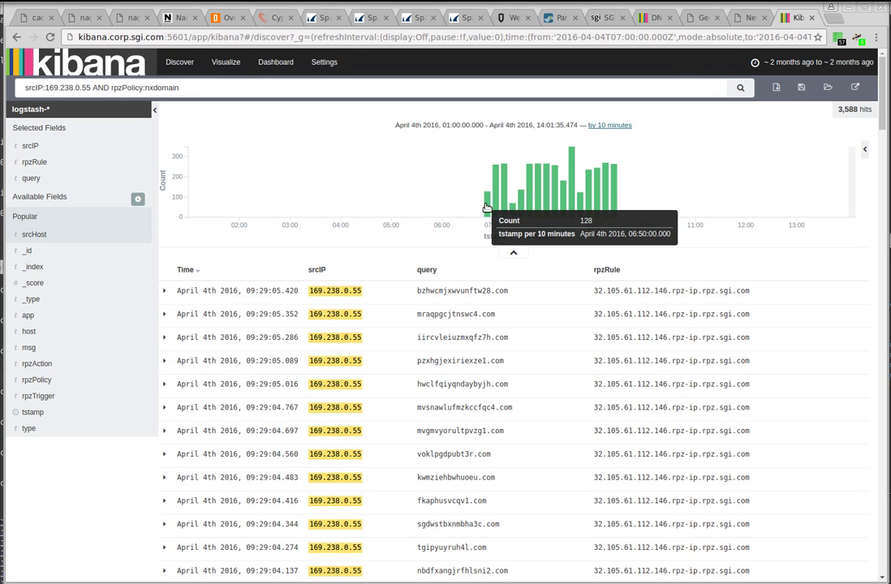
# Step: Set the time range to April 4th 2016 06:00–07:00, showing 128 hits
pyautogui.click(486, 207)
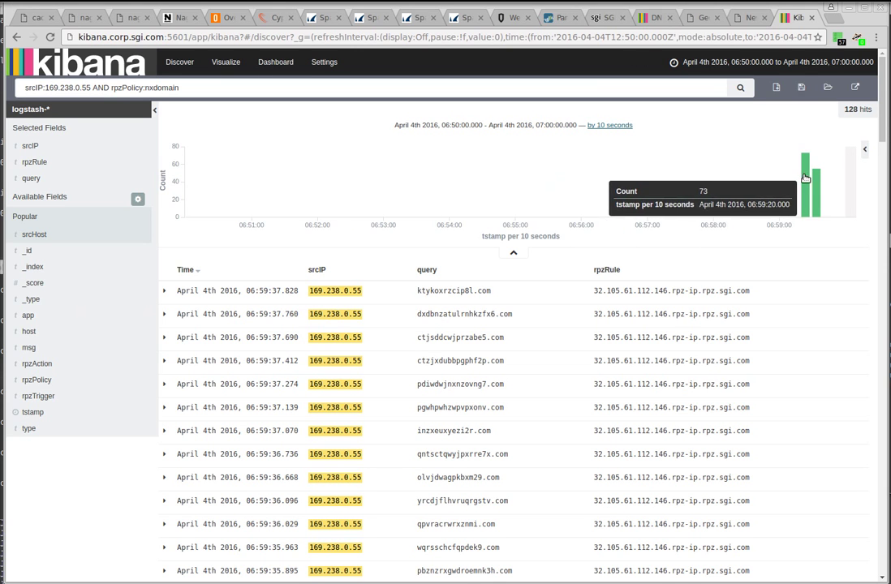
pyautogui.click(805, 178)
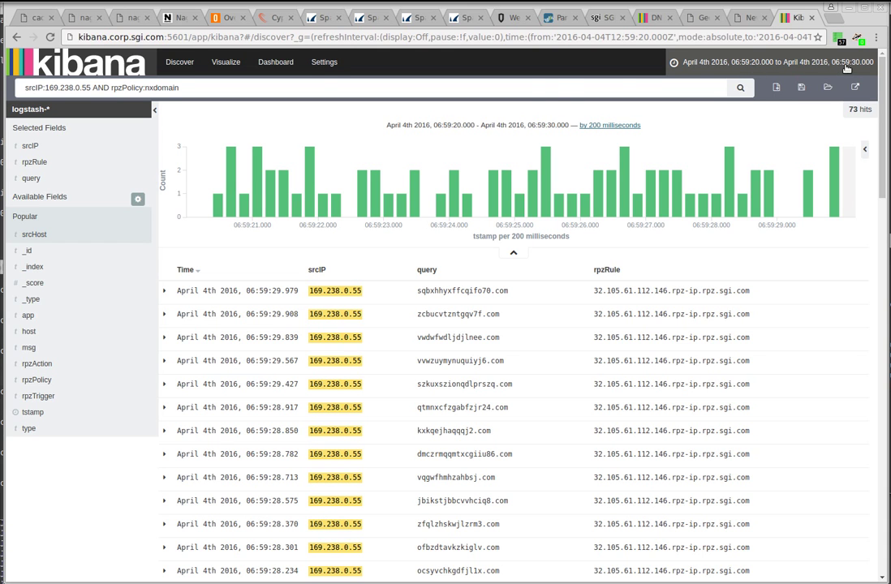
pyautogui.click(663, 62)
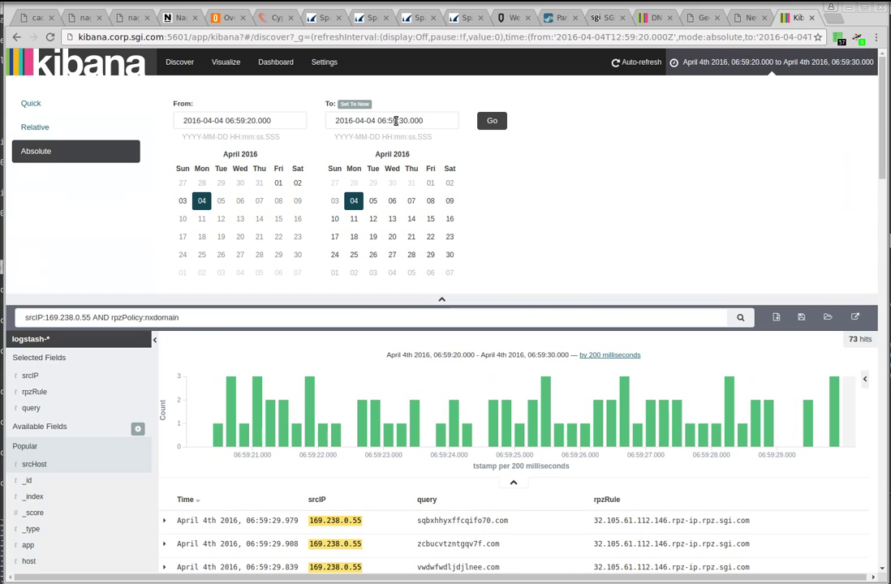
pyautogui.moveTo(226, 120); pyautogui.dragTo(259, 120)
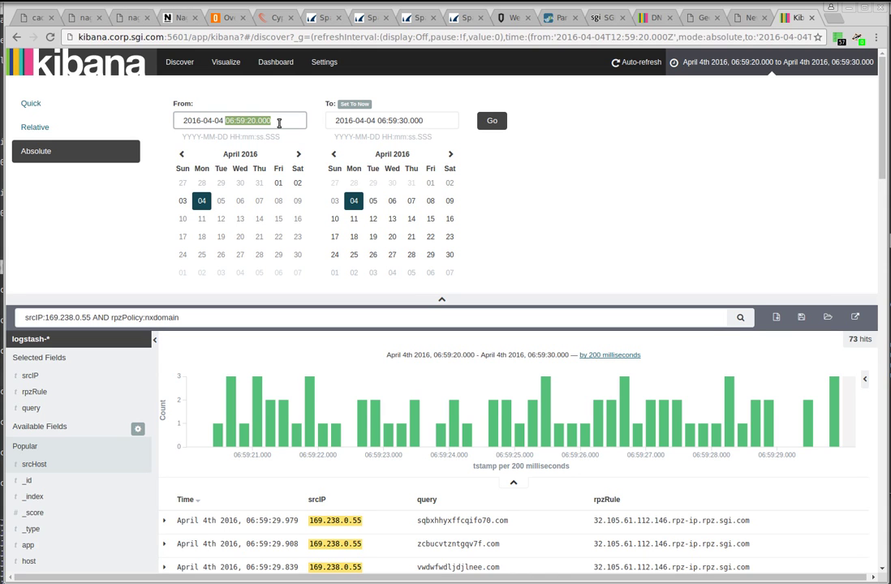
pyautogui.write('06:00')
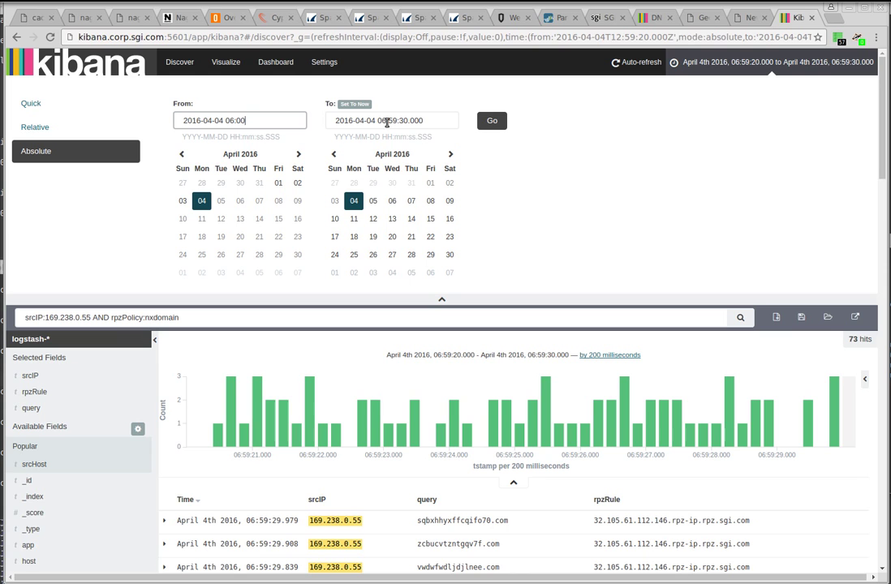
pyautogui.moveTo(378, 120); pyautogui.dragTo(422, 121)
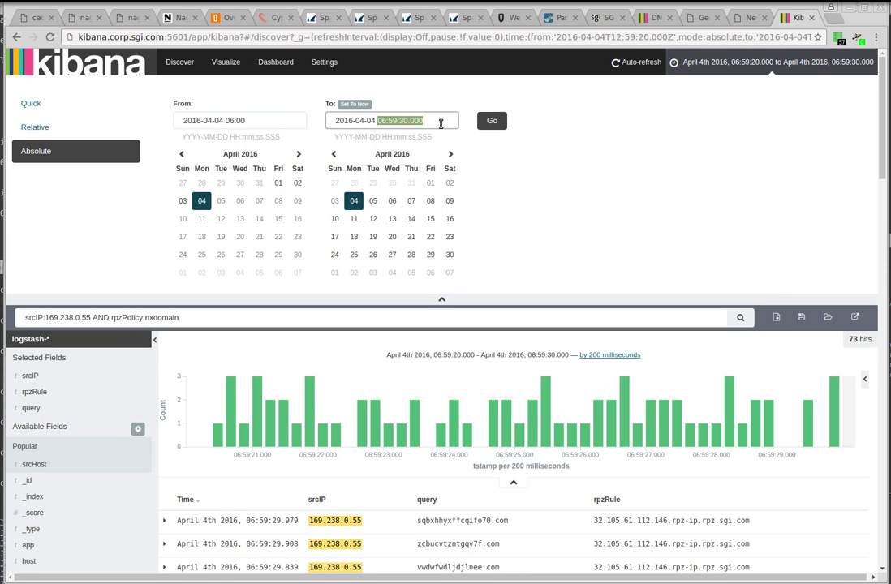
pyautogui.write('07:00')
pyautogui.press('Return')
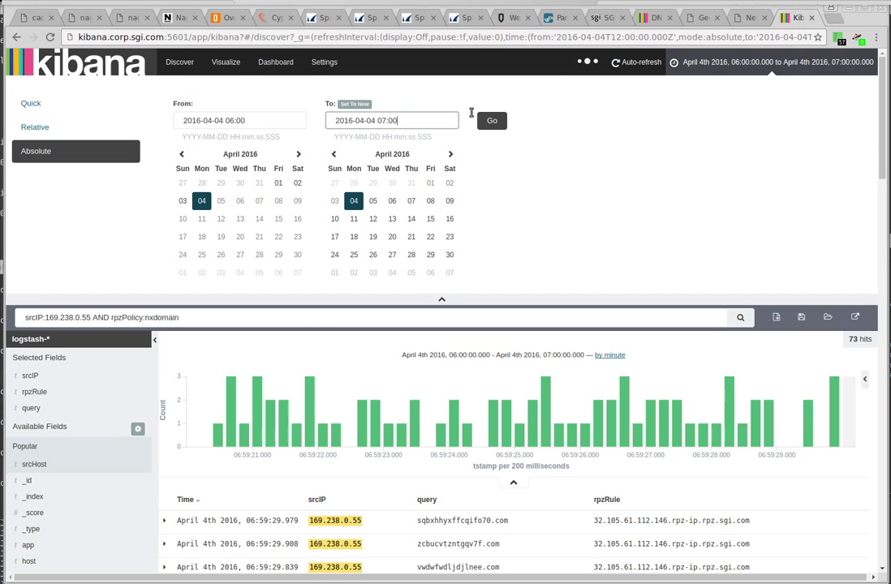
pyautogui.click(759, 62)
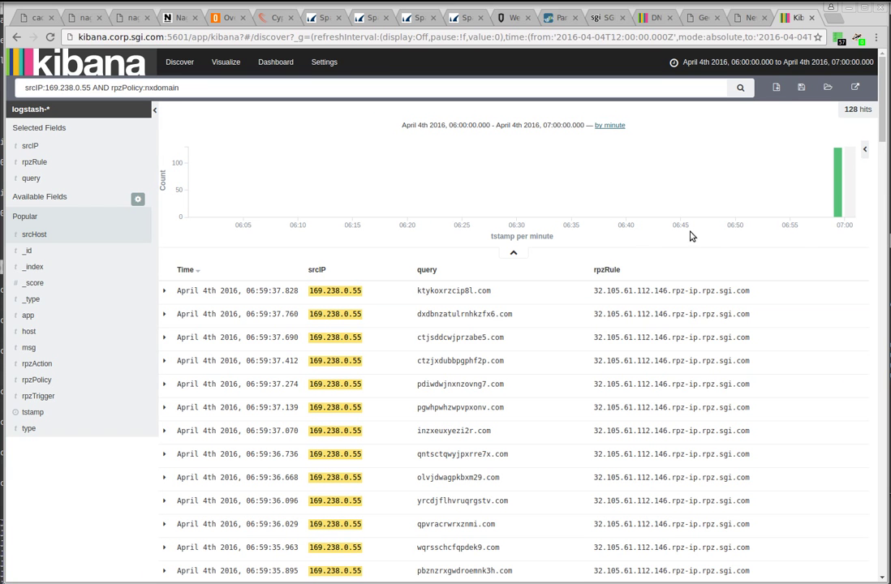
# Step: Scroll down through the 06:00–07:00 results and back to the top
pyautogui.click(885, 541)
pyautogui.click(885, 542)
pyautogui.click(886, 541)
pyautogui.click(885, 542)
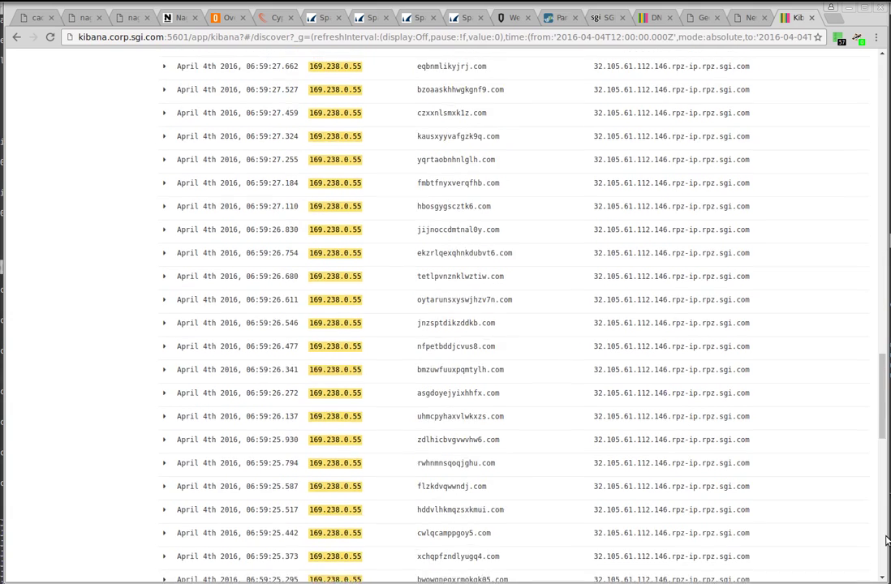
pyautogui.click(886, 541)
pyautogui.click(886, 541)
pyautogui.click(885, 542)
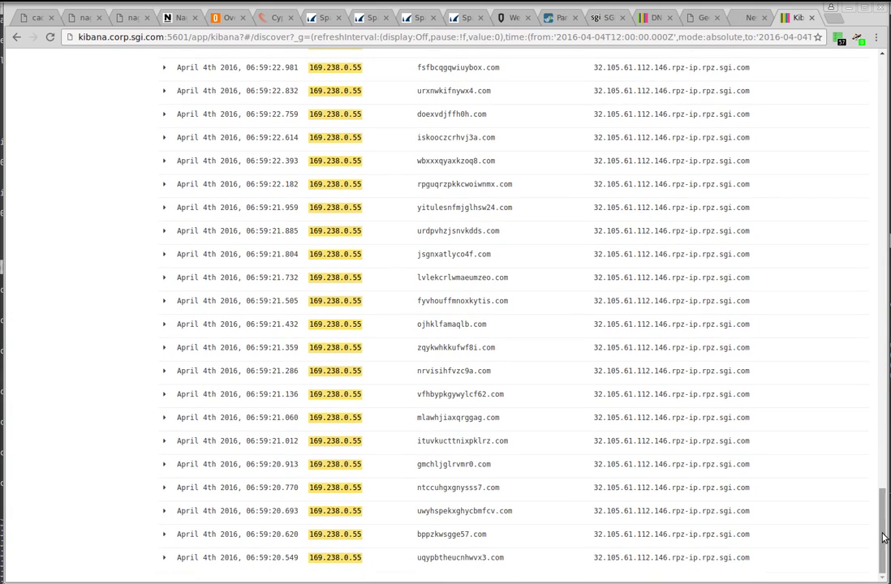
pyautogui.moveTo(884, 538); pyautogui.dragTo(884, 97)
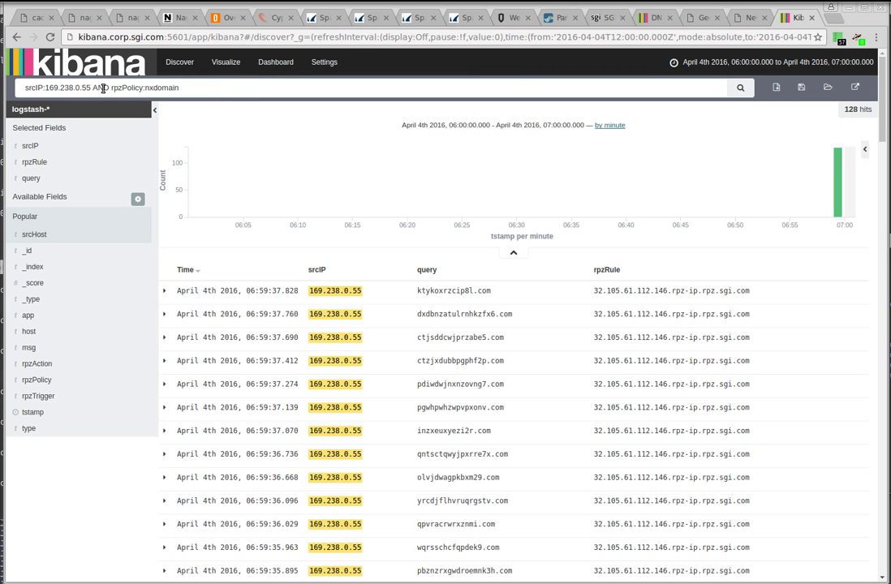
# Step: Change the search to srcIP:169.238.0.55 OR dstIP:169.238.0.55, returning 832 hits
pyautogui.moveTo(93, 88); pyautogui.dragTo(214, 86)
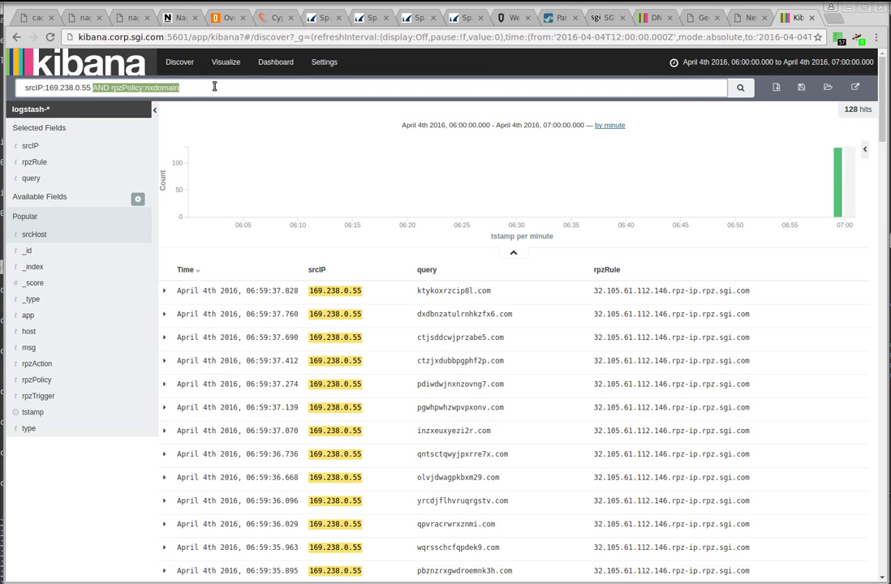
pyautogui.write('or')
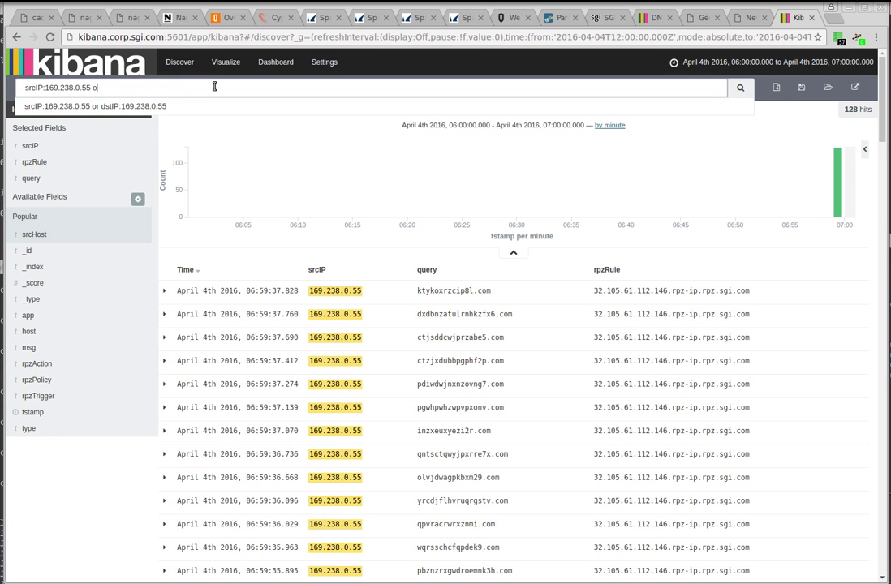
pyautogui.press('BackSpace')
pyautogui.write('OR')
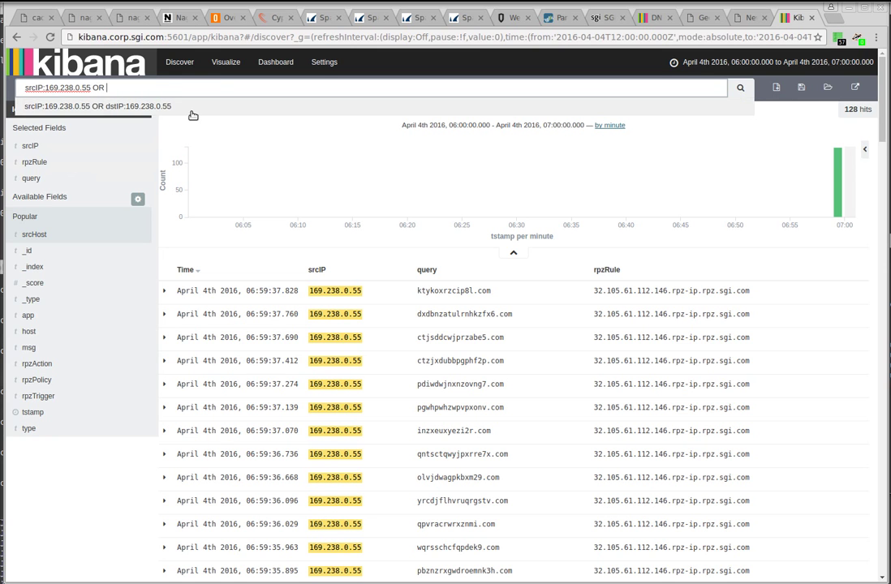
pyautogui.click(185, 106)
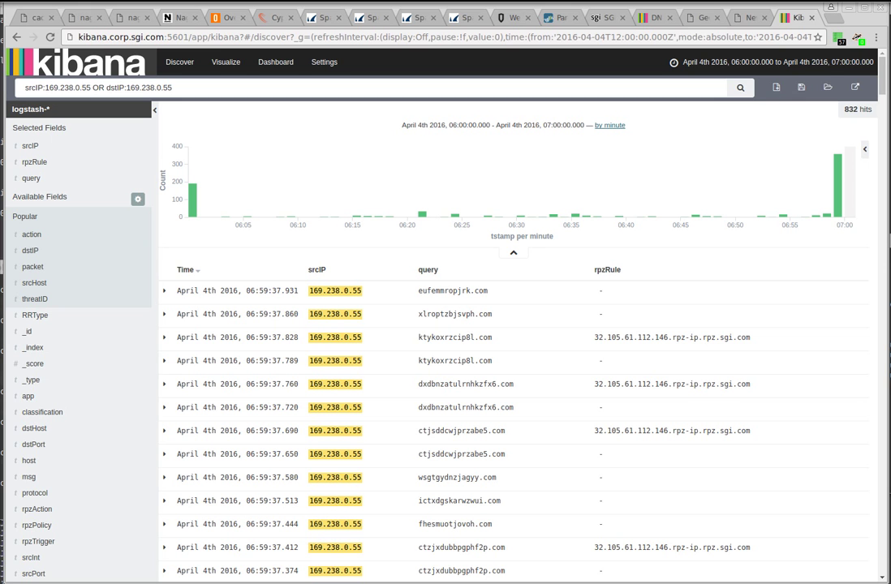
# Step: Scroll past the salesforce.com, gstatic.com and microsoft.com lookups to locate the 173.201.239.128 event
pyautogui.scroll(-10, 884, 551)
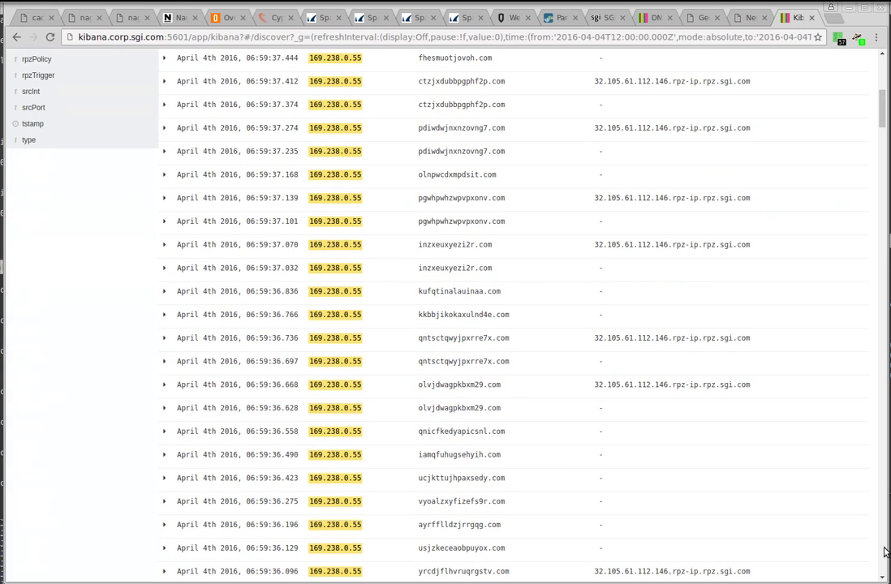
pyautogui.scroll(-20, 887, 551)
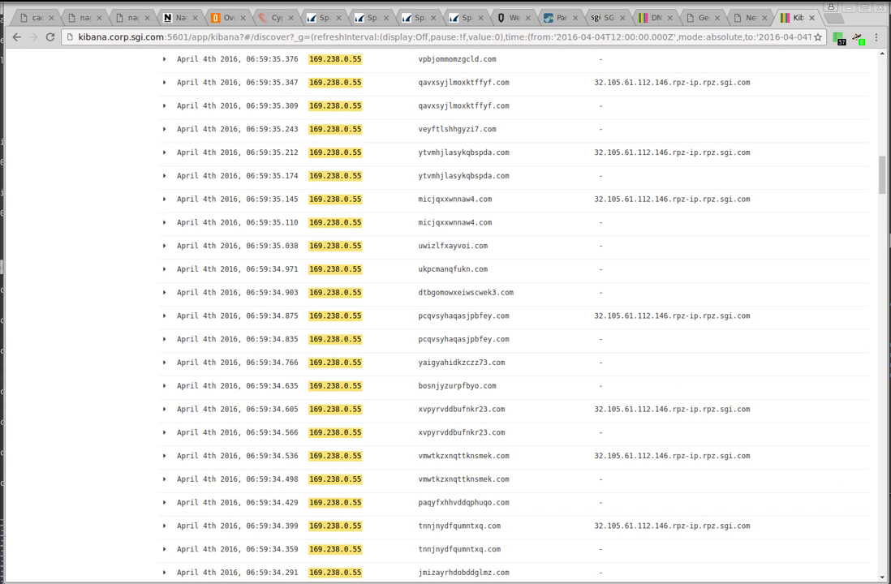
pyautogui.scroll(-20, 886, 533)
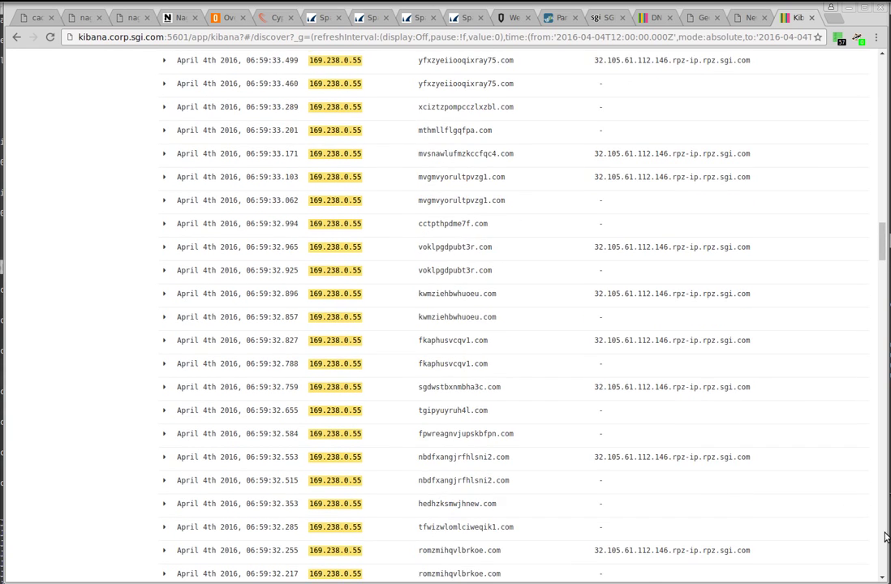
pyautogui.scroll(-20, 887, 536)
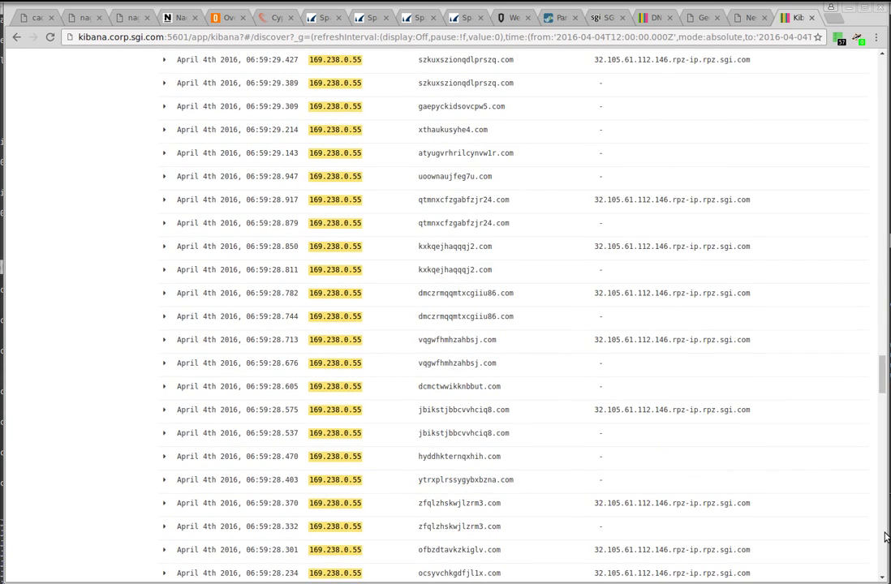
pyautogui.scroll(-20, 886, 537)
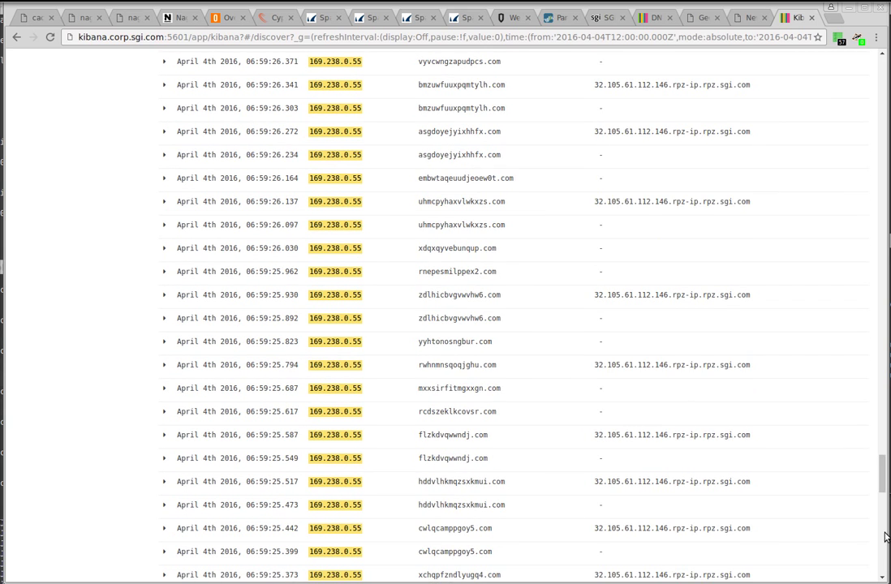
pyautogui.scroll(-20, 884, 562)
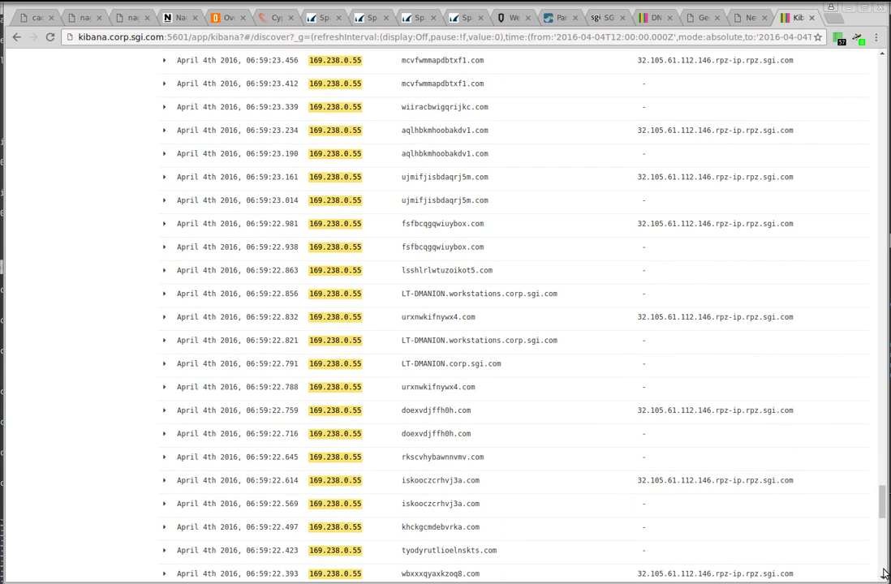
pyautogui.scroll(-6, 887, 566)
pyautogui.scroll(-5, 887, 566)
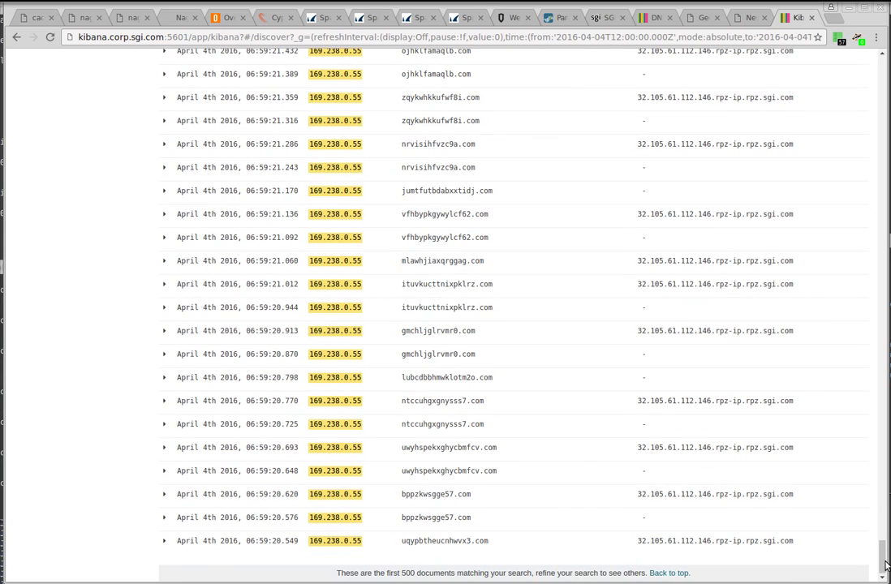
pyautogui.scroll(-5, 803, 557)
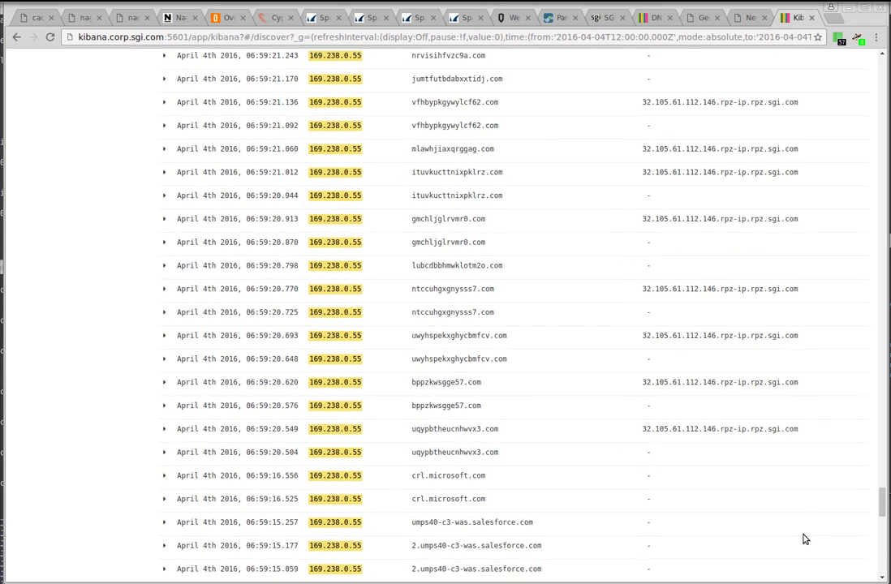
pyautogui.scroll(-5, 738, 478)
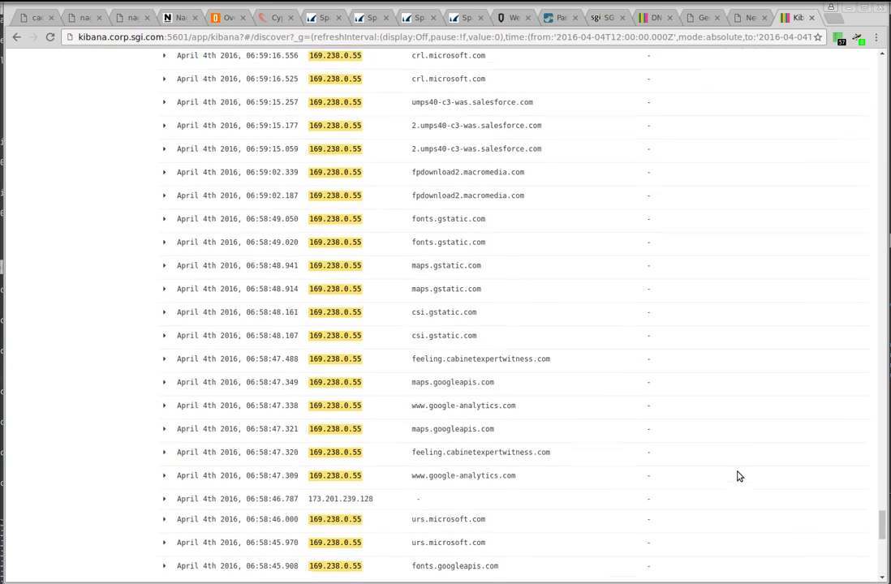
pyautogui.scroll(2, 727, 435)
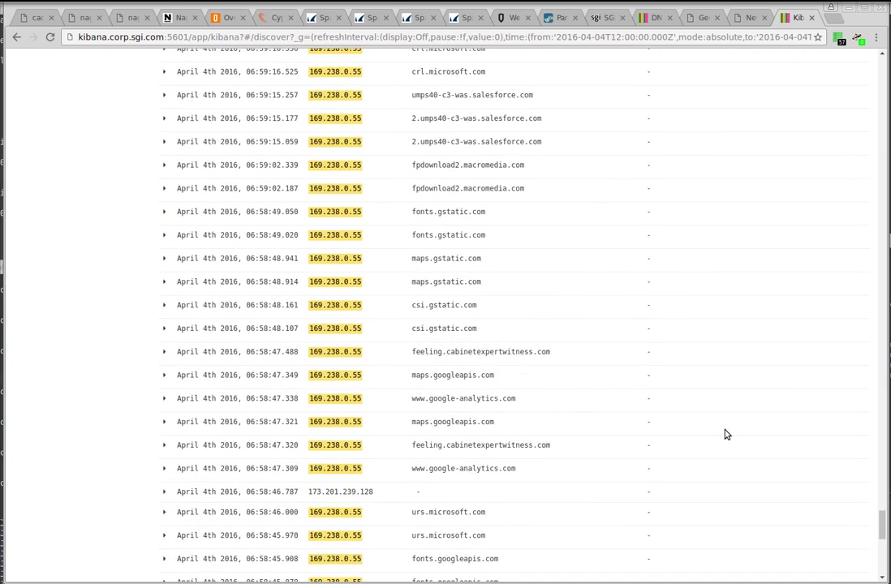
pyautogui.scroll(-5, 727, 435)
pyautogui.scroll(-8, 726, 435)
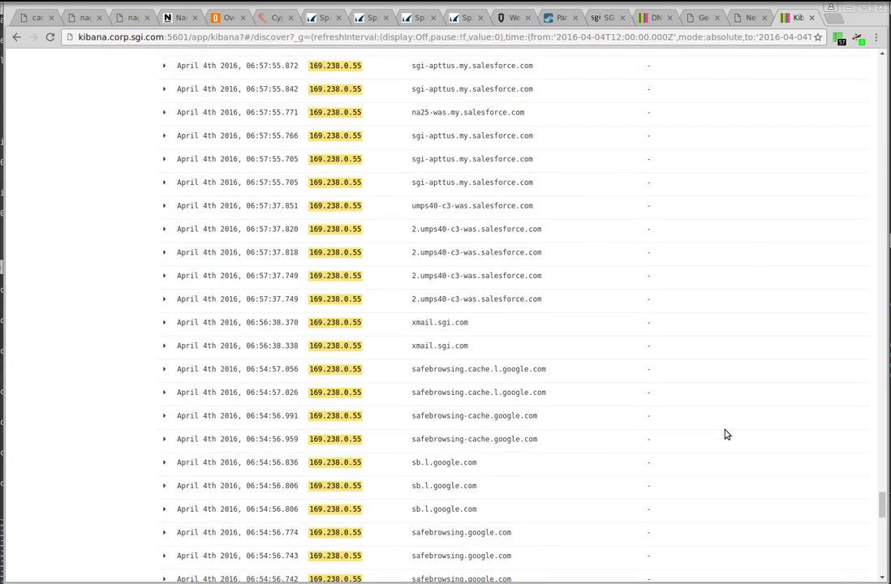
pyautogui.scroll(-4, 726, 435)
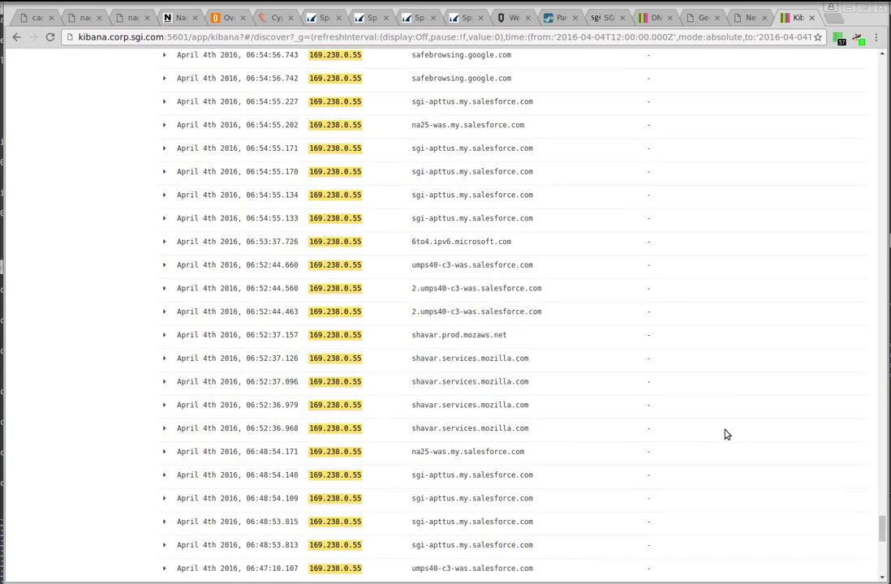
pyautogui.scroll(2, 707, 445)
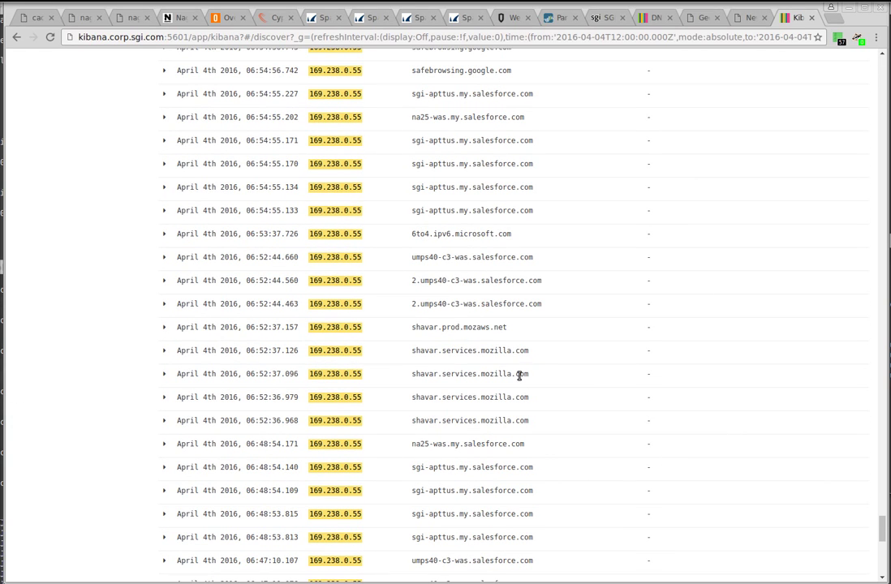
pyautogui.scroll(5, 500, 361)
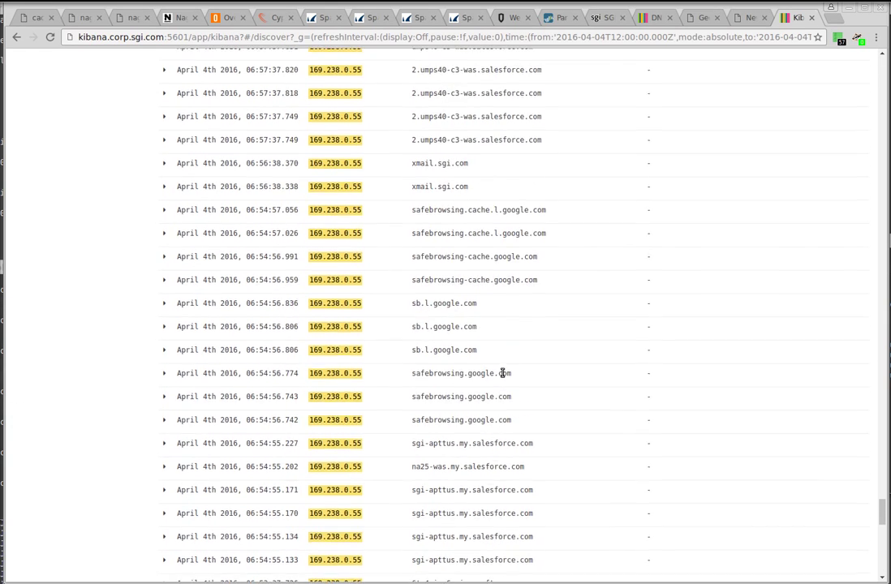
pyautogui.scroll(9, 507, 382)
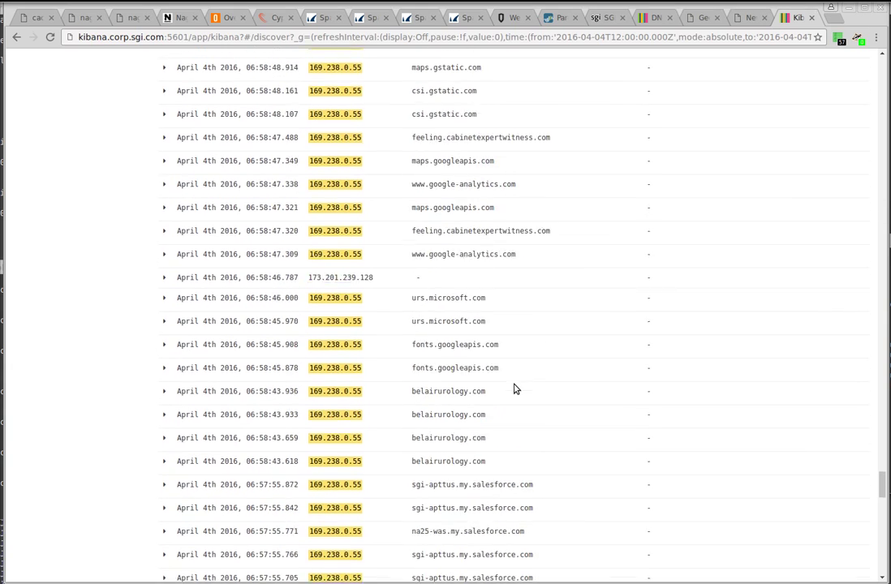
pyautogui.scroll(3, 514, 390)
pyautogui.scroll(2, 514, 390)
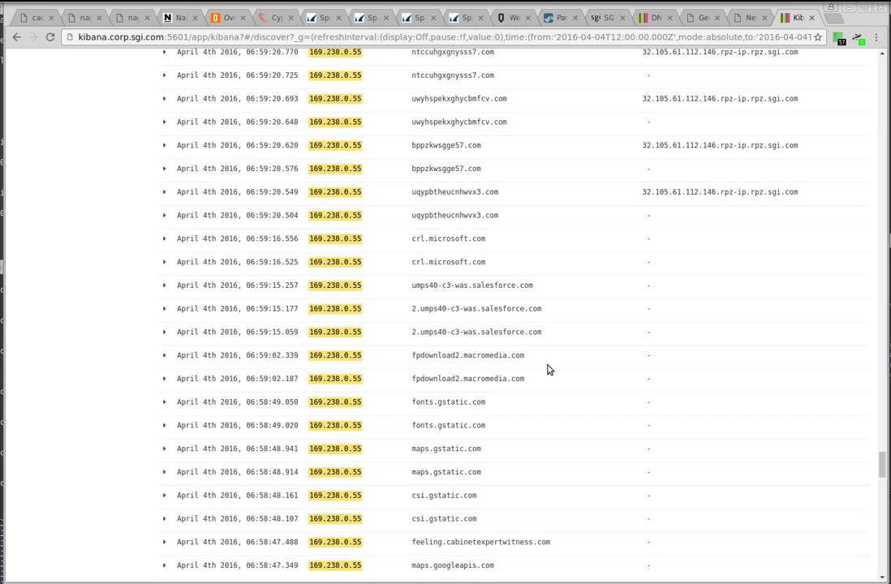
pyautogui.scroll(-3, 547, 370)
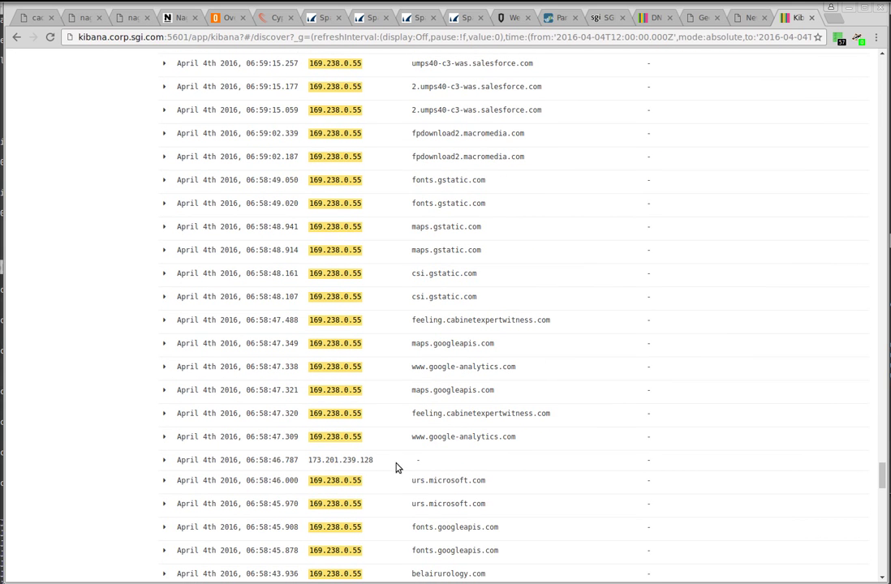
# Step: Expand the 06:58:46.787 event from 173.201.239.128 and read its msg and threatID fields
pyautogui.click(166, 462)
pyautogui.scroll(-3, 388, 441)
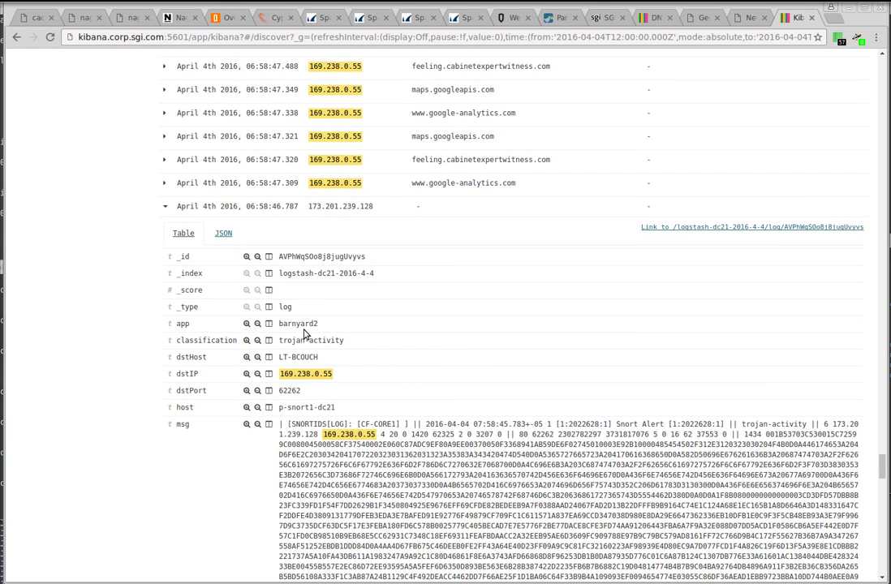
pyautogui.scroll(-1, 327, 363)
pyautogui.scroll(-4, 345, 386)
pyautogui.scroll(2, 231, 271)
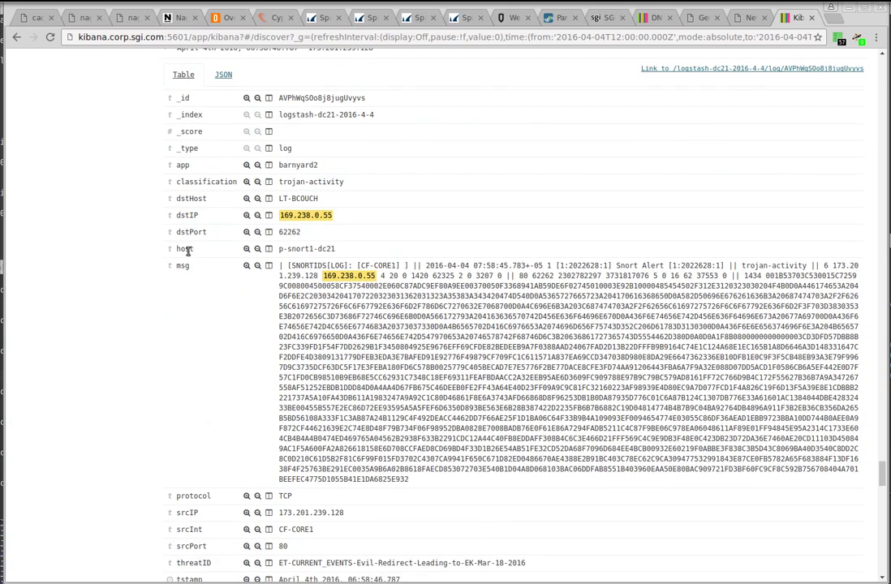
pyautogui.scroll(-1, 203, 381)
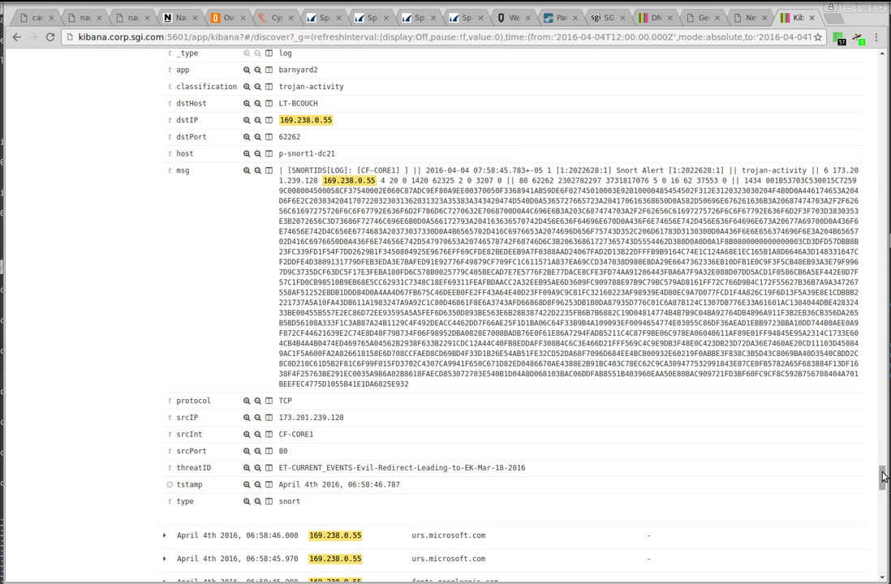
pyautogui.moveTo(881, 235); pyautogui.dragTo(884, 73)
# Step: Add threatID and packet as result columns and scroll through the table
pyautogui.scroll(2, 446, 208)
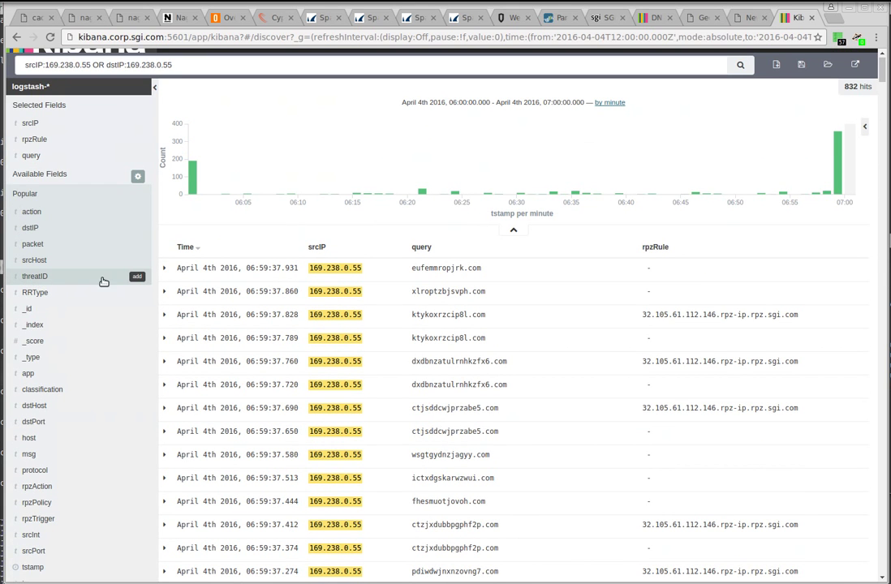
pyautogui.click(138, 278)
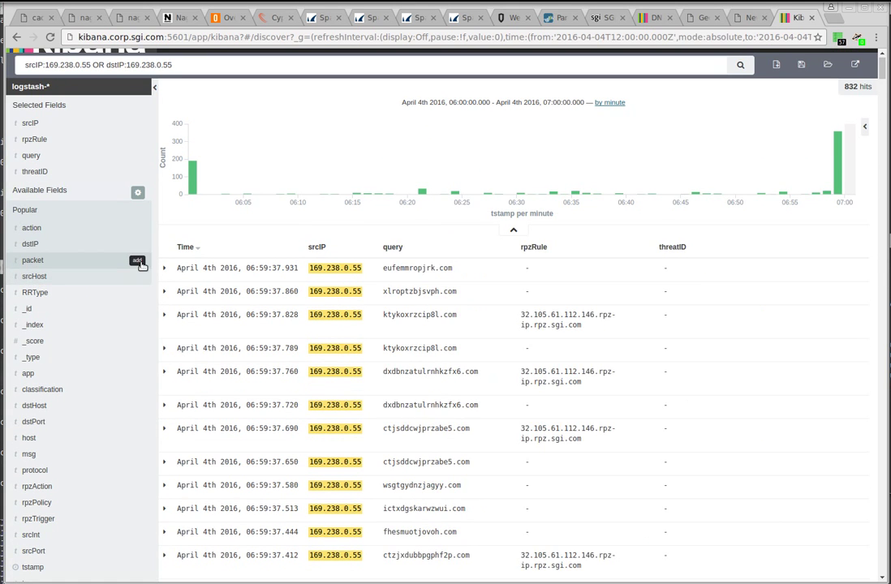
pyautogui.click(140, 260)
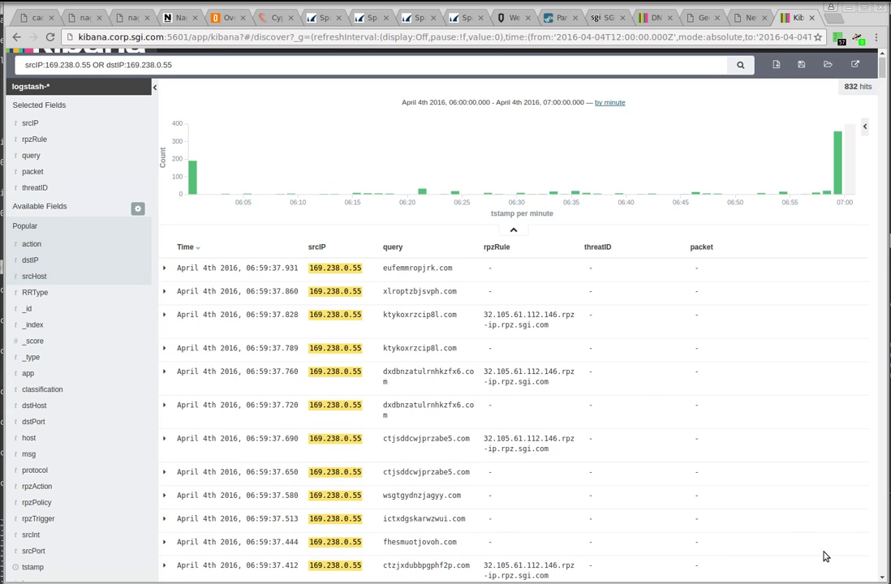
pyautogui.scroll(-2, 885, 561)
pyautogui.scroll(-20, 885, 560)
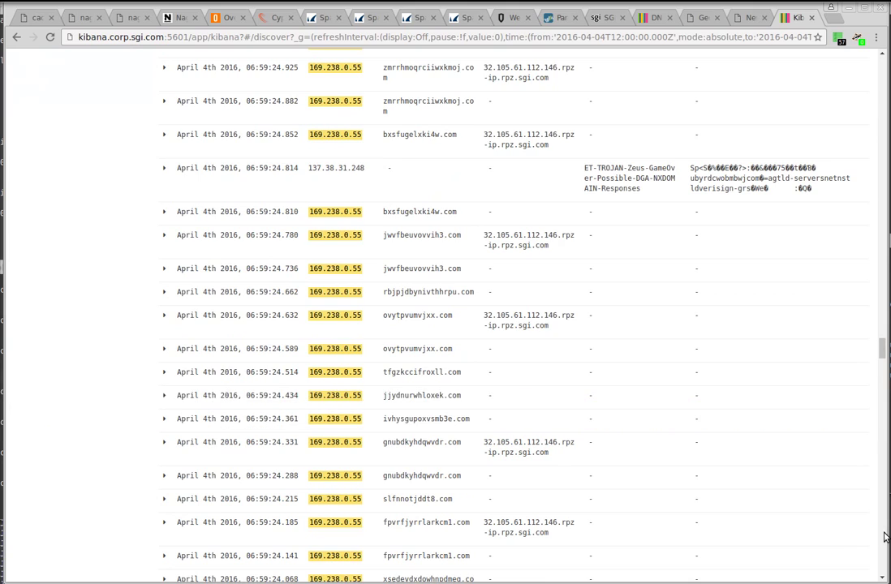
pyautogui.scroll(-10, 884, 536)
pyautogui.scroll(-20, 884, 537)
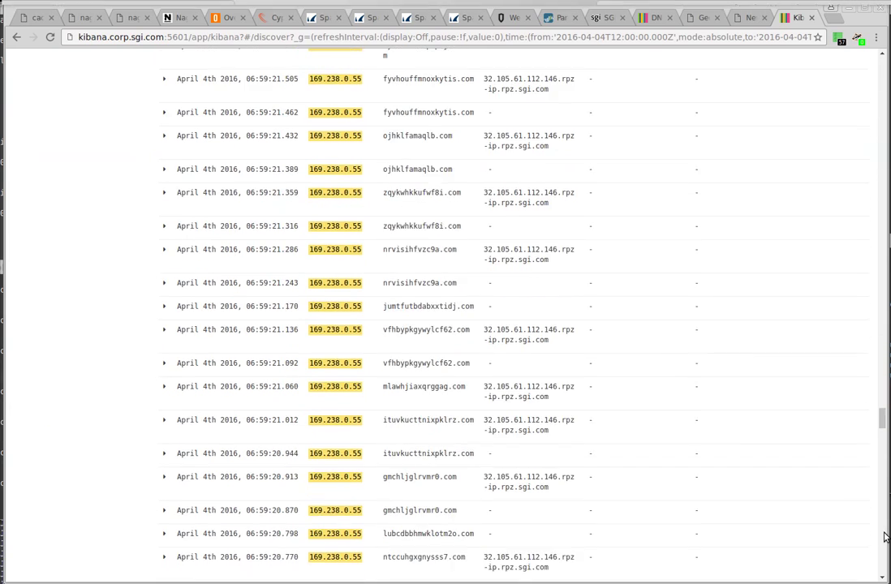
pyautogui.scroll(-6, 885, 537)
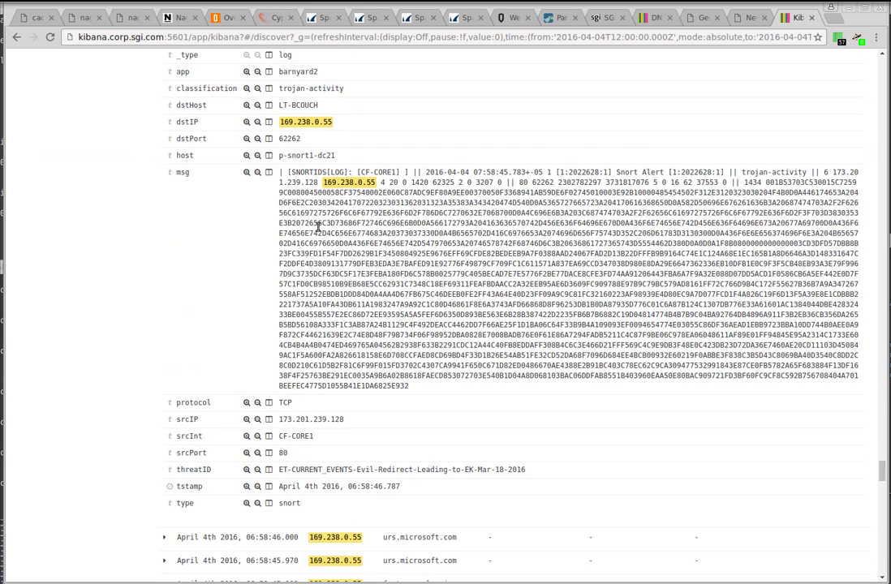
pyautogui.scroll(2, 207, 227)
pyautogui.scroll(4, 198, 220)
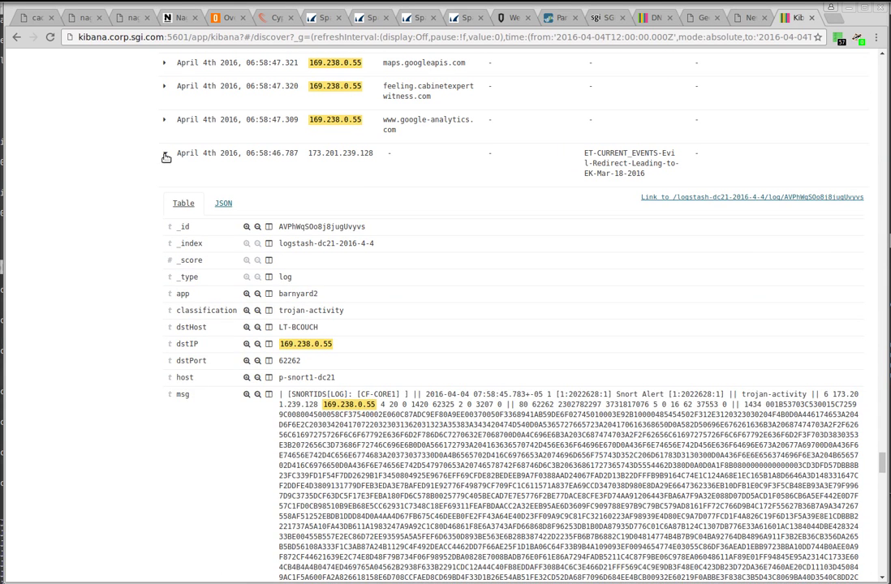
# Step: Collapse the expanded 06:58:46.787 Evil-Redirect alert row
pyautogui.click(164, 196)
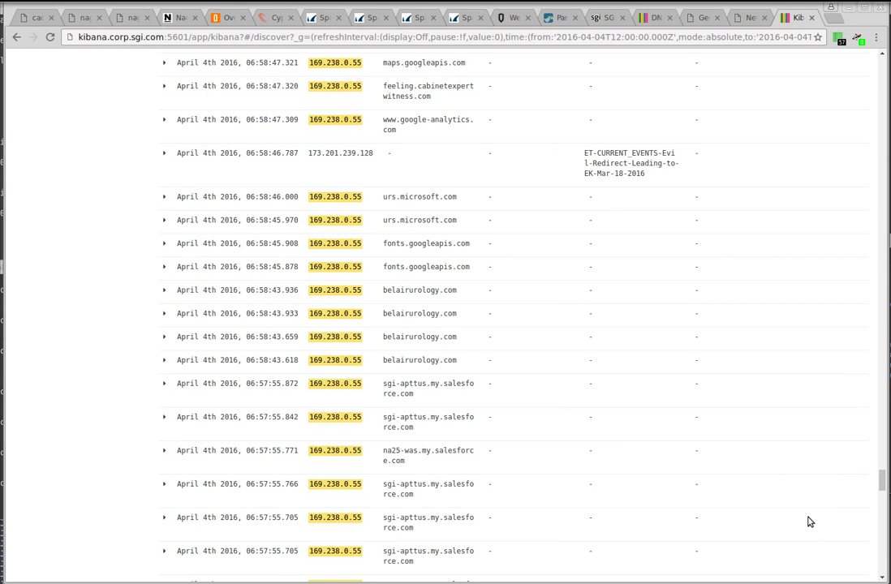
pyautogui.scroll(-1, 798, 520)
pyautogui.scroll(3, 730, 487)
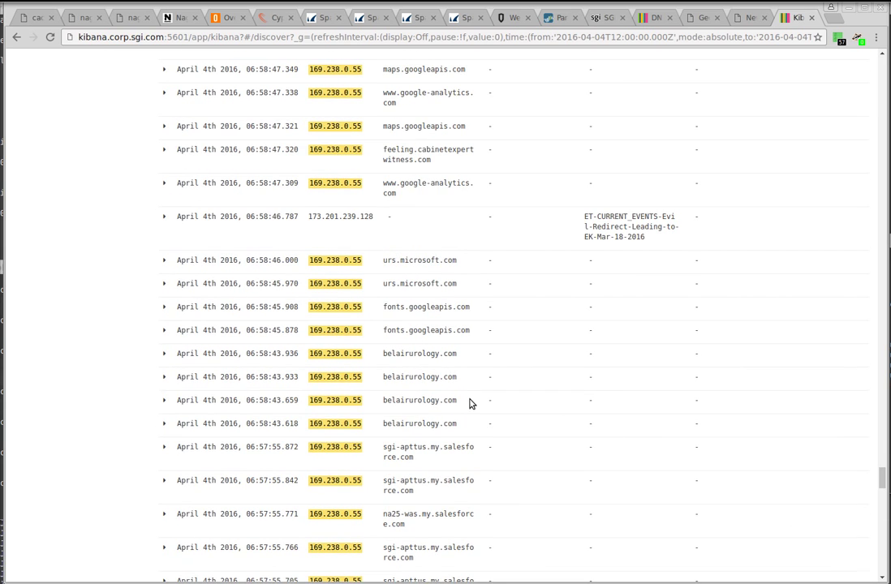
pyautogui.scroll(-3, 475, 406)
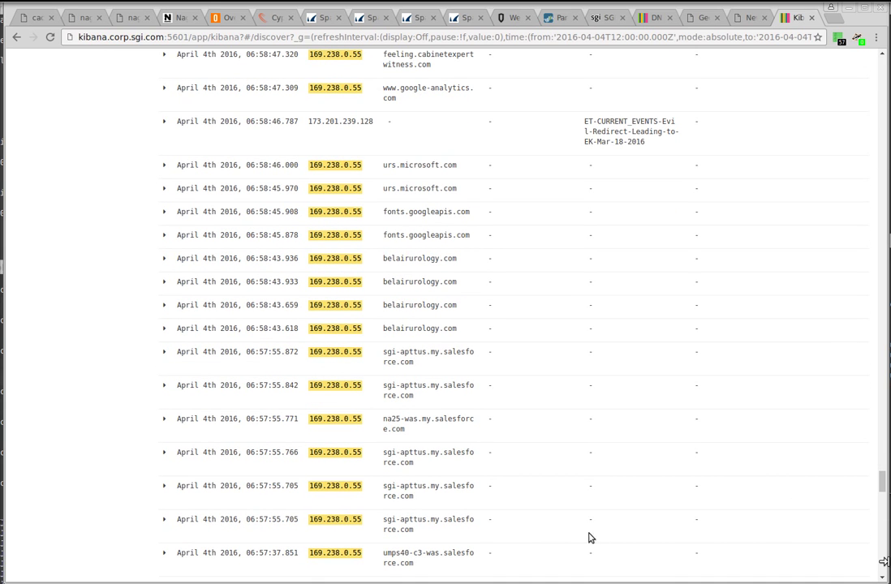
pyautogui.scroll(2, 418, 437)
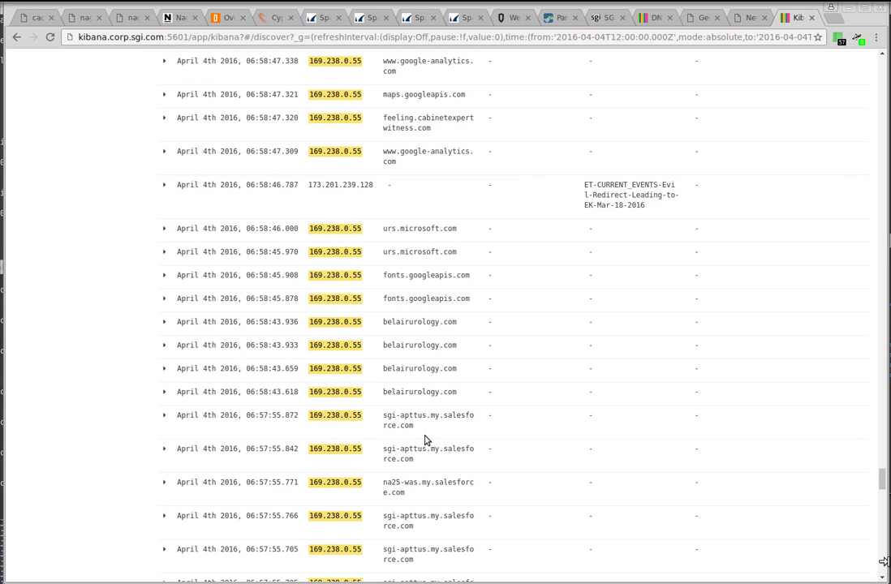
# Step: Look up belairurology.com in WebPulse Site Review, which rates it Suspicious and Health
pyautogui.doubleClick(421, 393)
pyautogui.hotkey('ctrl', 'c')
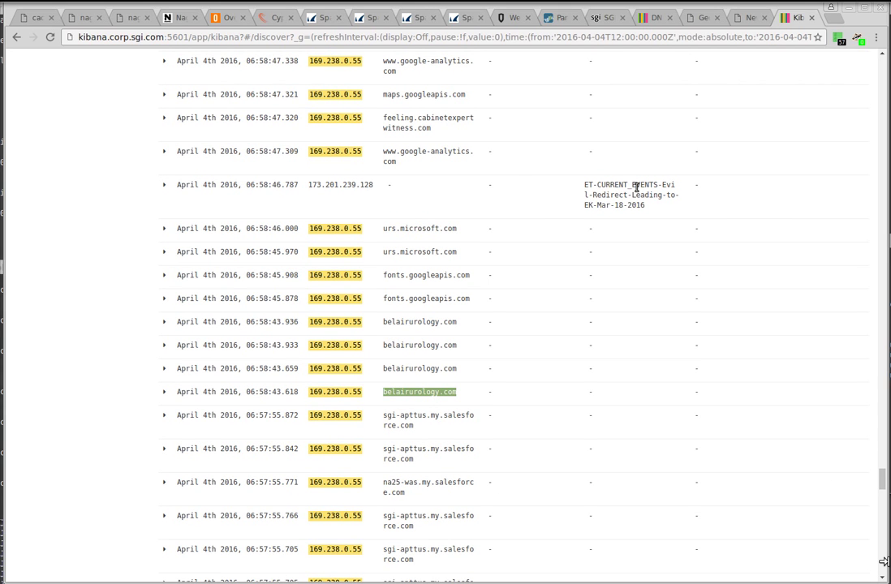
pyautogui.click(511, 17)
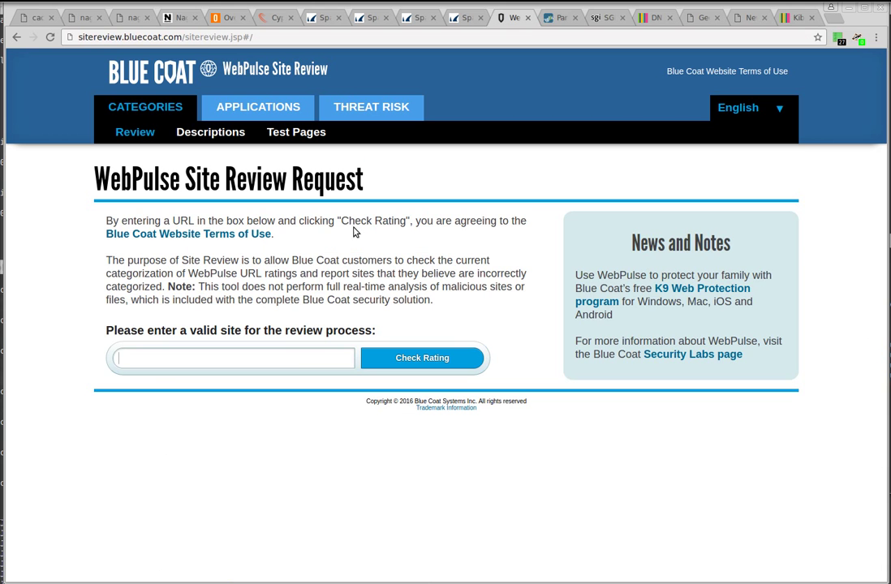
pyautogui.click(304, 356)
pyautogui.hotkey('ctrl', 'v')
pyautogui.click(396, 362)
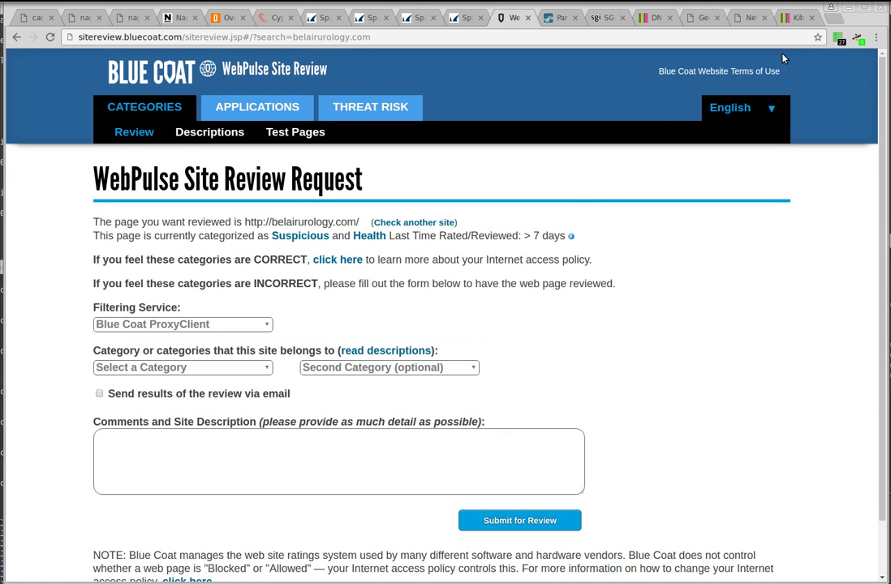
pyautogui.click(410, 223)
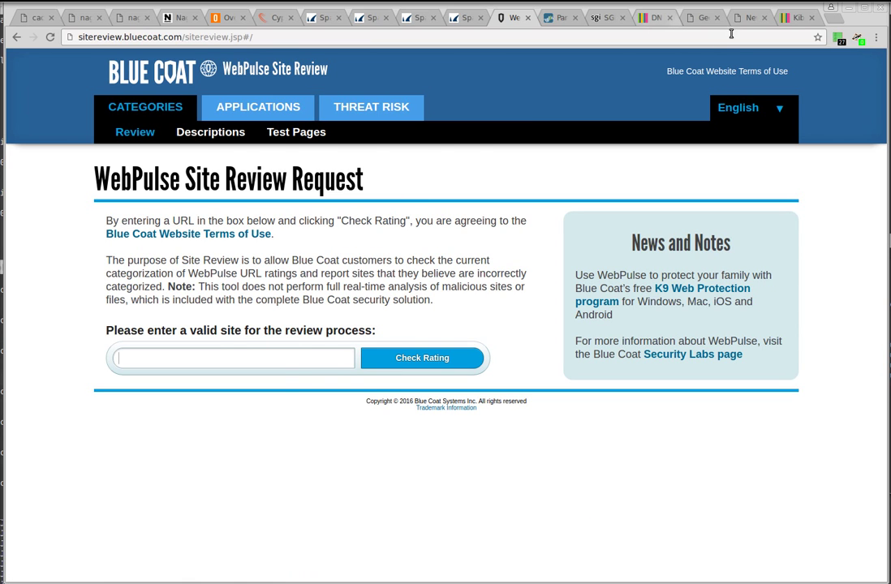
pyautogui.click(793, 18)
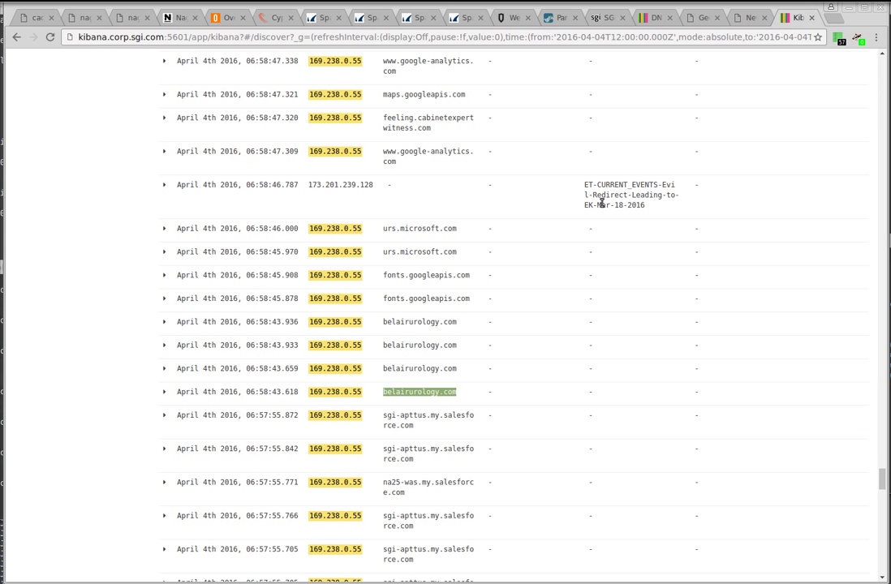
# Step: Select and copy feeling.cabinetexpertwitness.com from the 06:58:47.320 result row
pyautogui.scroll(5, 601, 203)
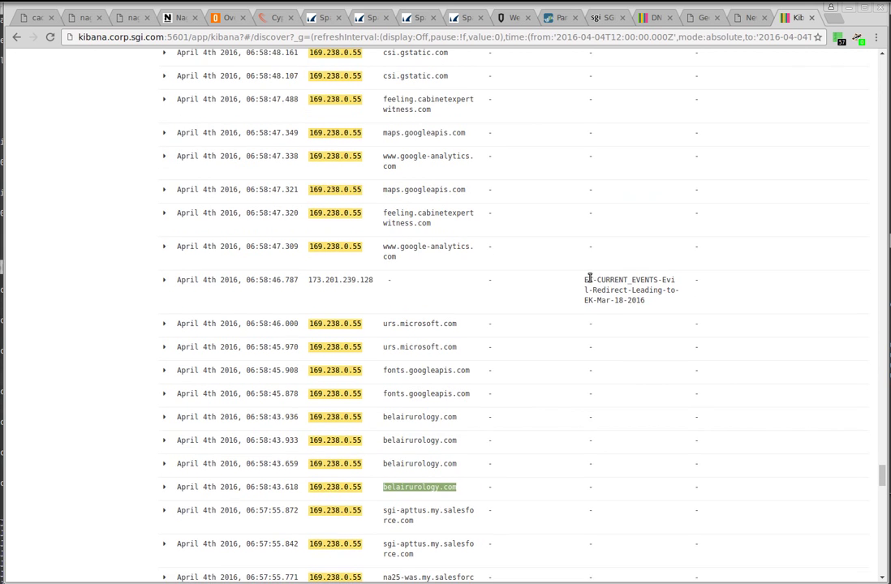
pyautogui.scroll(1, 398, 309)
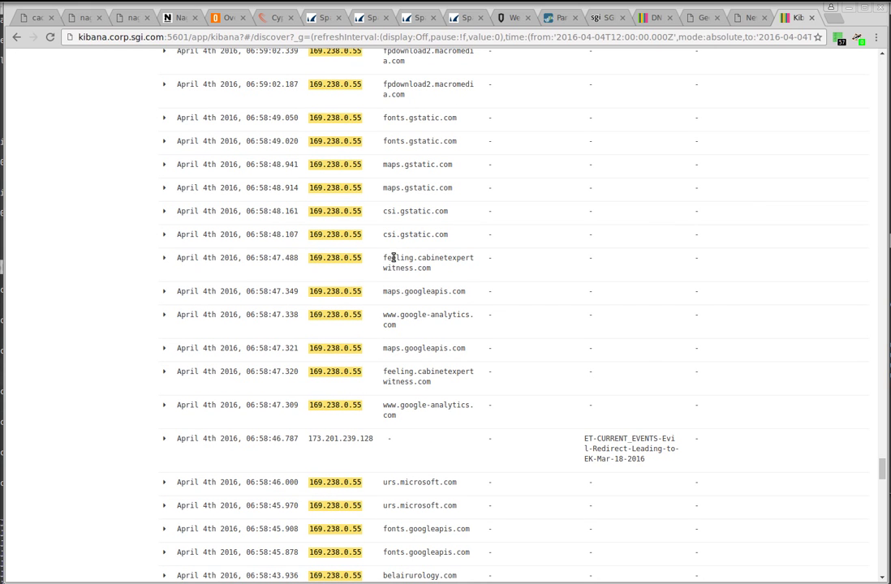
pyautogui.moveTo(393, 258); pyautogui.dragTo(424, 266)
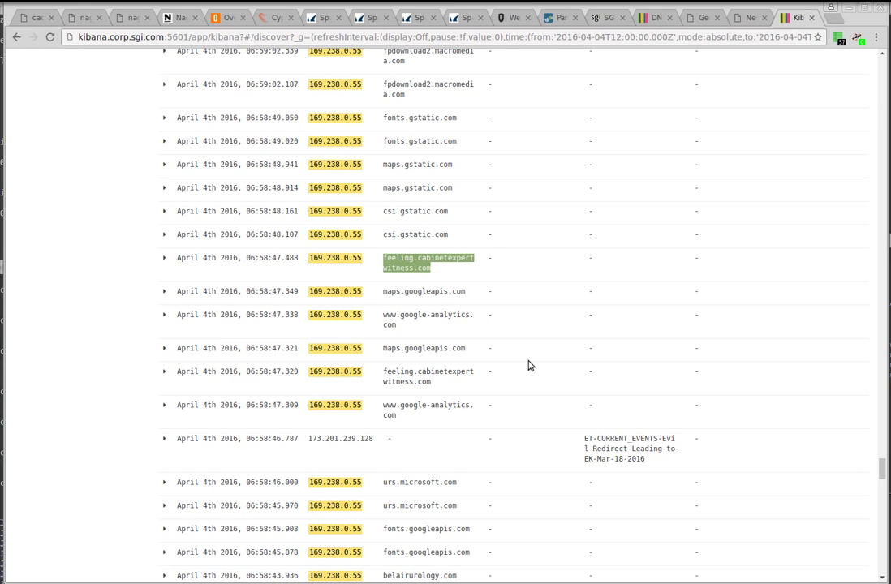
pyautogui.moveTo(399, 371); pyautogui.dragTo(423, 378)
pyautogui.hotkey('ctrl', 'c')
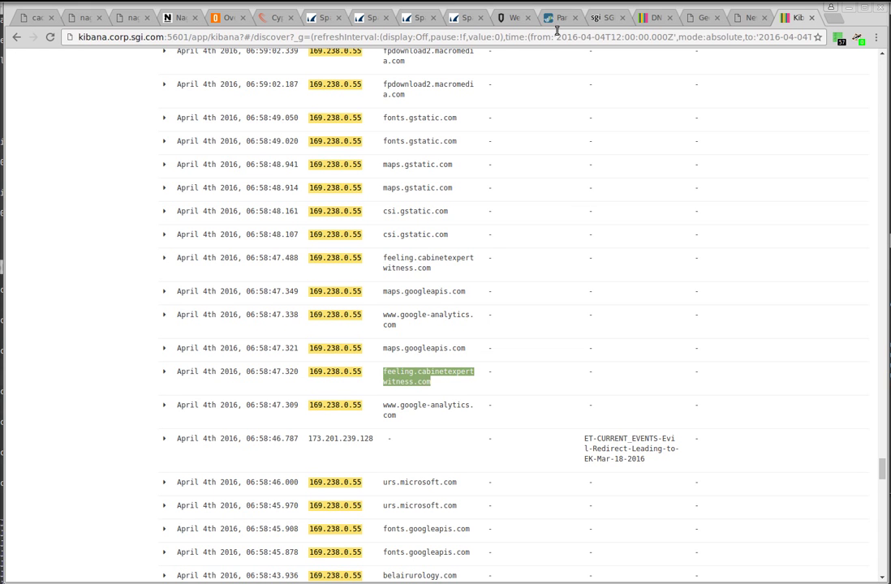
# Step: Look up feeling.cabinetexpertwitness.com in WebPulse Site Review, rated Malicious Sources/Malnets
pyautogui.click(487, 21)
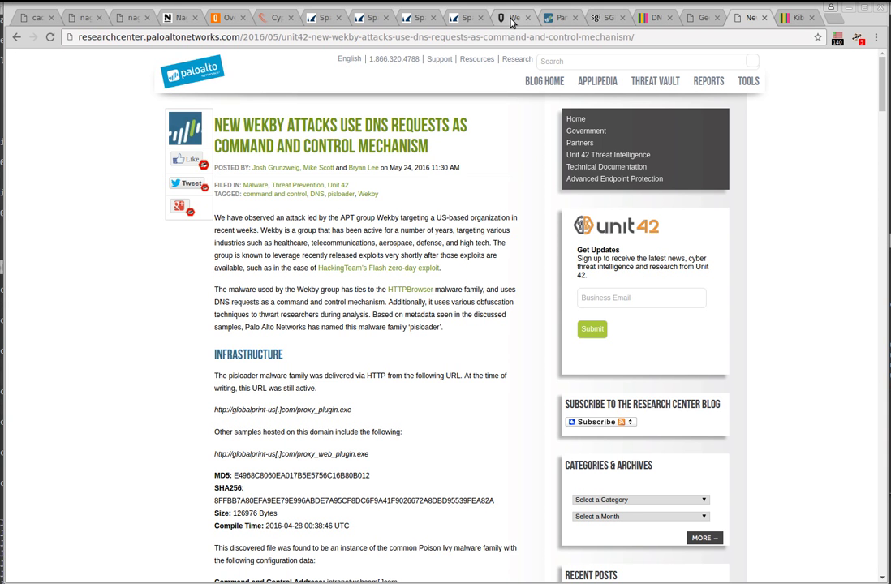
pyautogui.click(511, 18)
pyautogui.hotkey('ctrl', 'v')
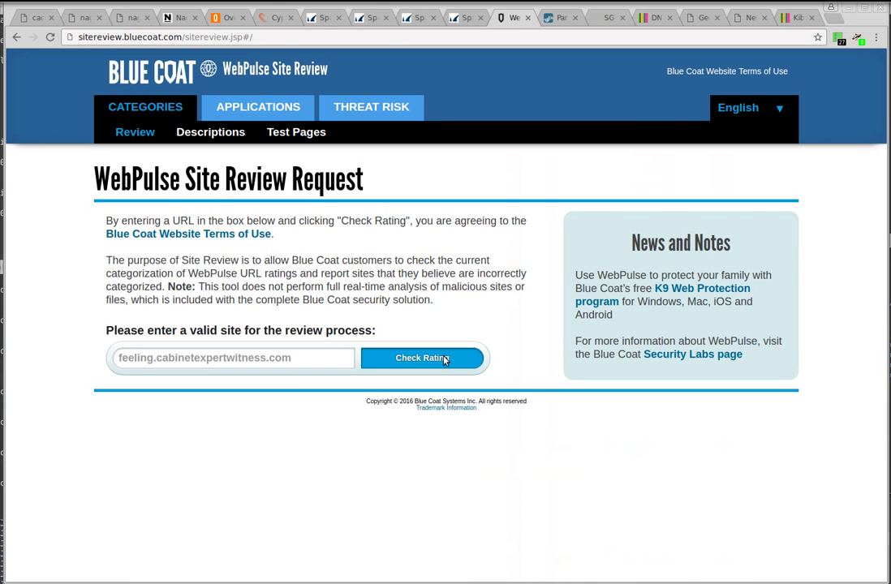
pyautogui.click(442, 360)
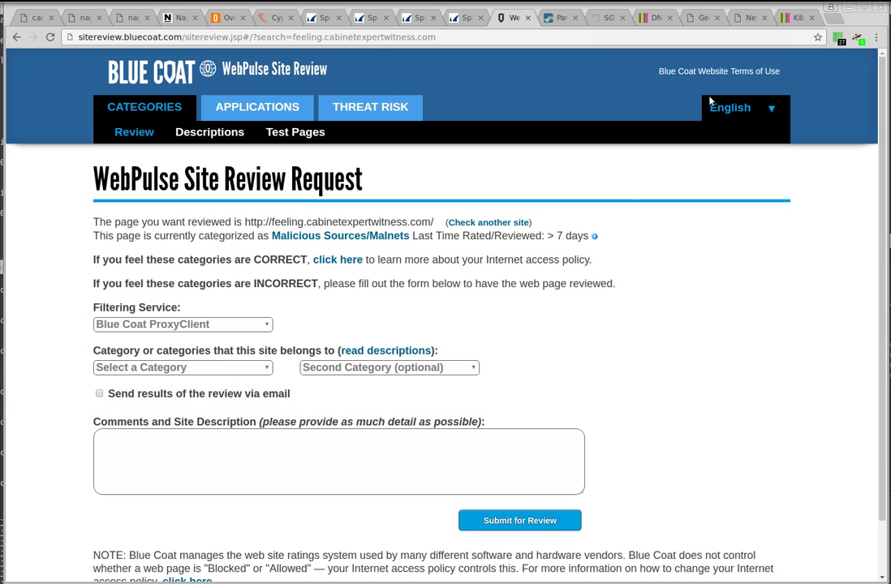
# Step: Scroll through 169.238.0.55's random-looking domain lookups in Discover, then return to the top of the 832 hits
pyautogui.click(792, 17)
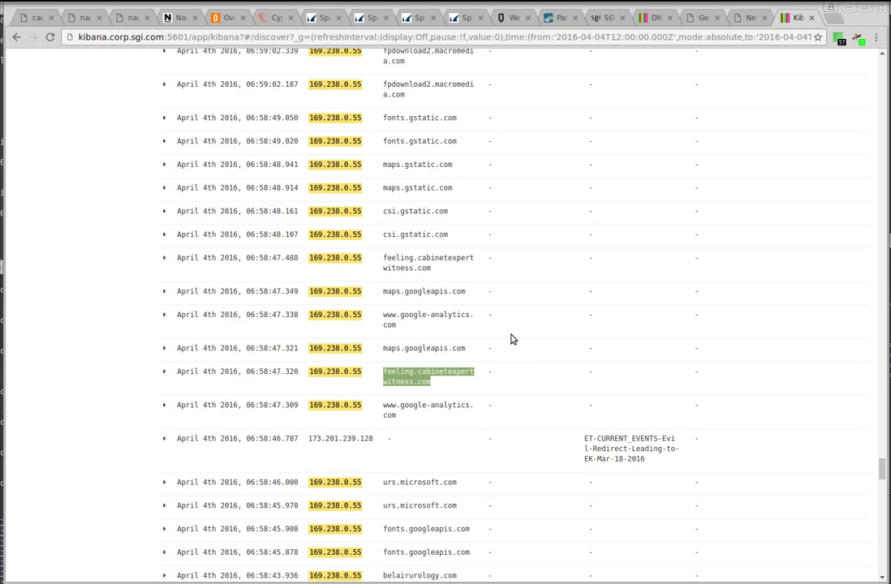
pyautogui.scroll(2, 511, 338)
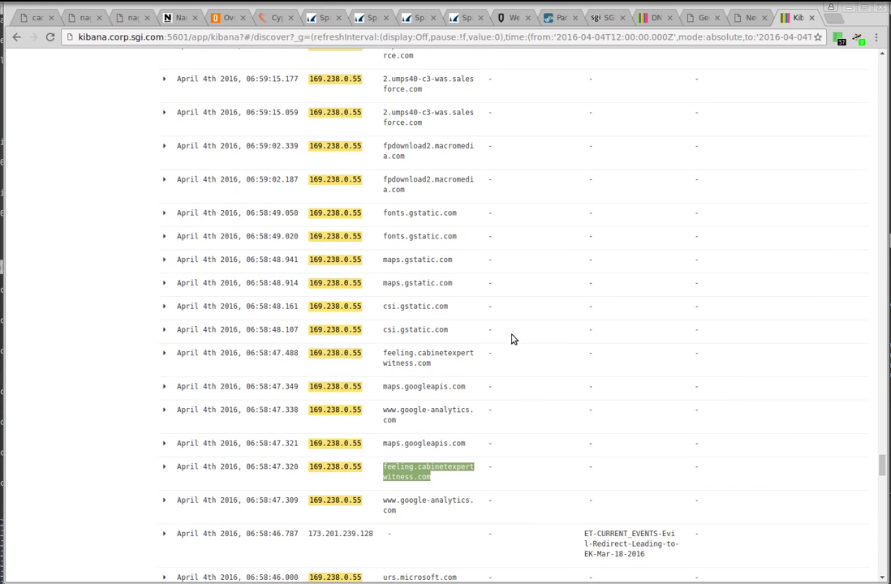
pyautogui.scroll(-3, 507, 379)
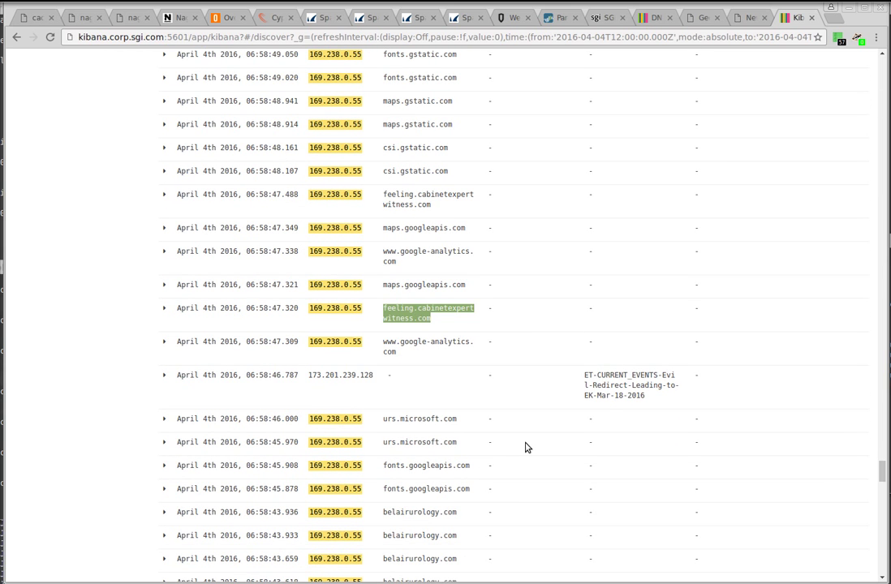
pyautogui.scroll(2, 490, 402)
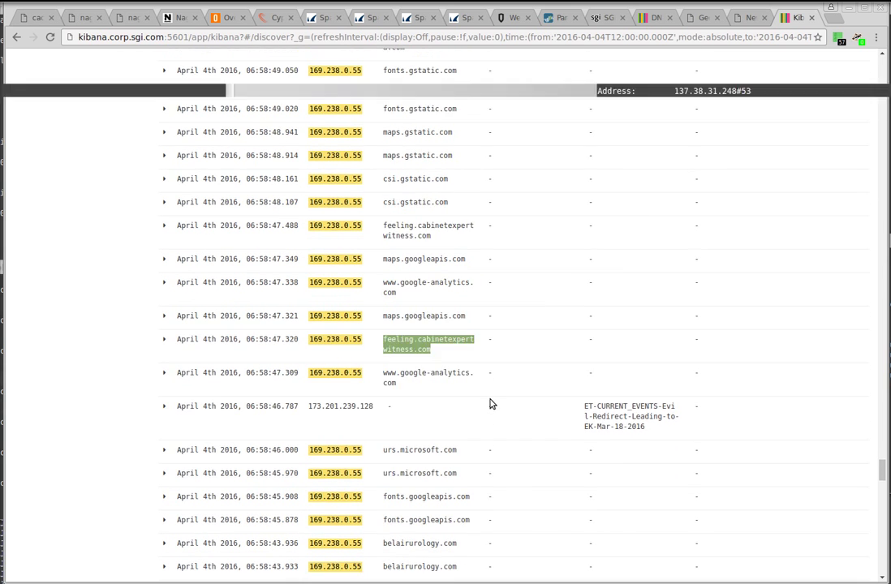
pyautogui.scroll(1, 491, 400)
pyautogui.scroll(5, 466, 448)
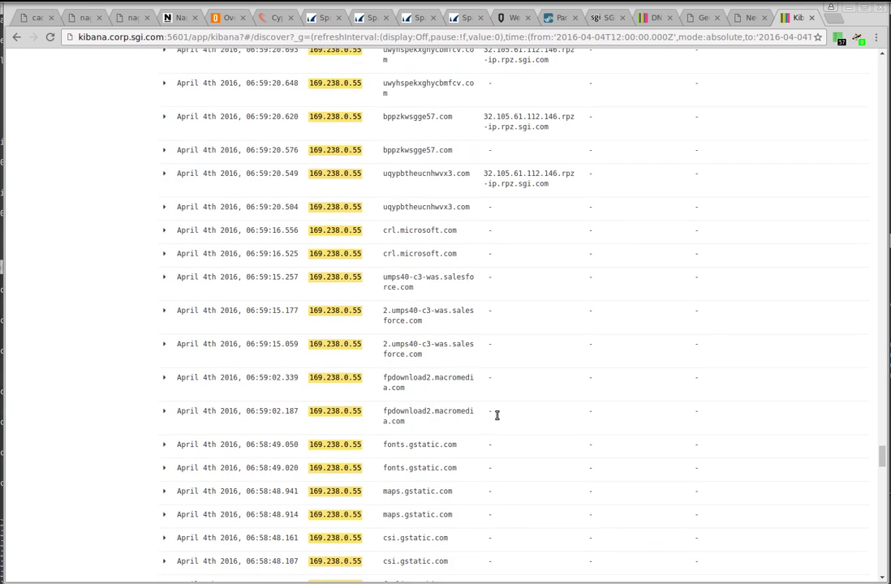
pyautogui.scroll(1, 502, 390)
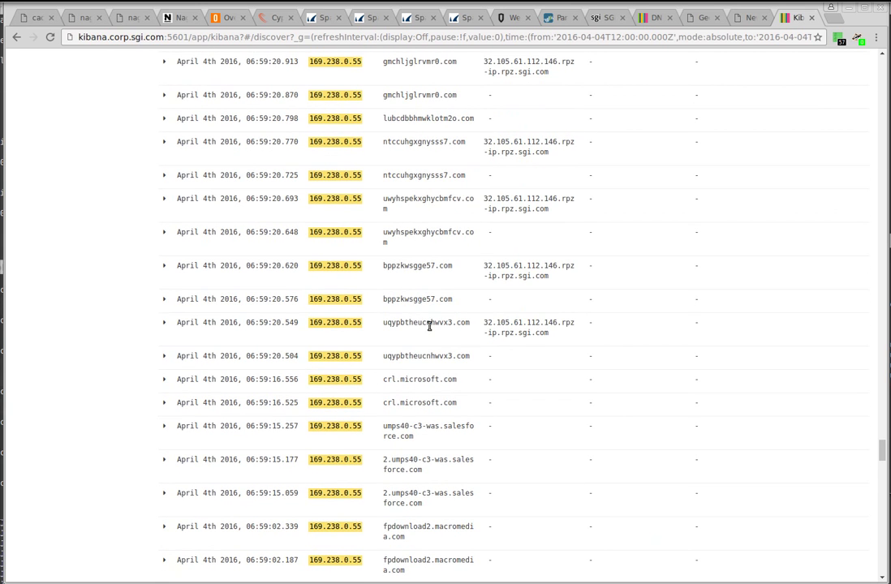
pyautogui.scroll(-4, 429, 325)
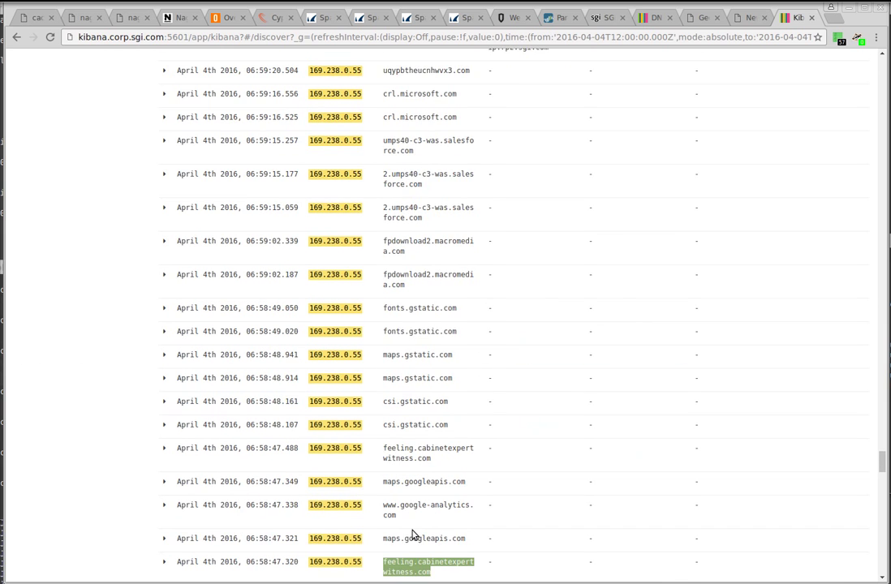
pyautogui.scroll(-1, 413, 534)
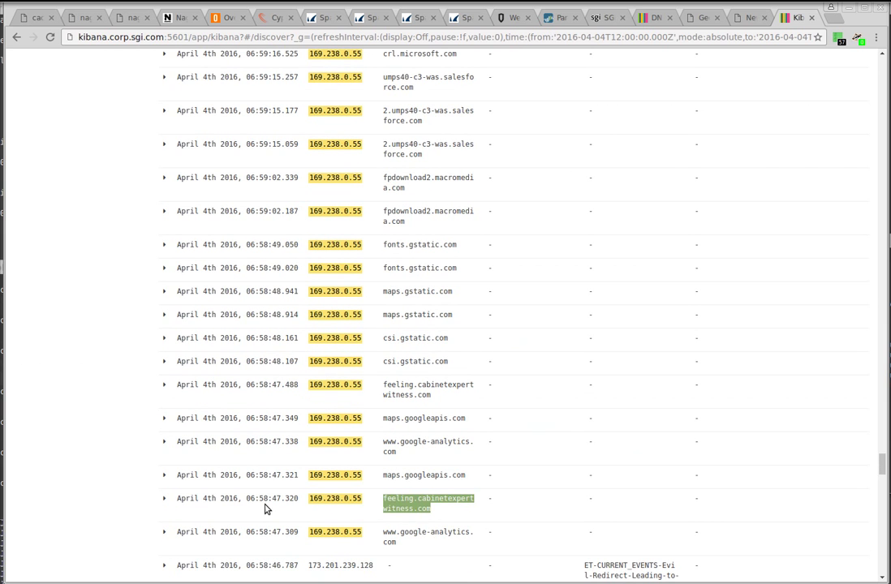
pyautogui.scroll(4, 266, 509)
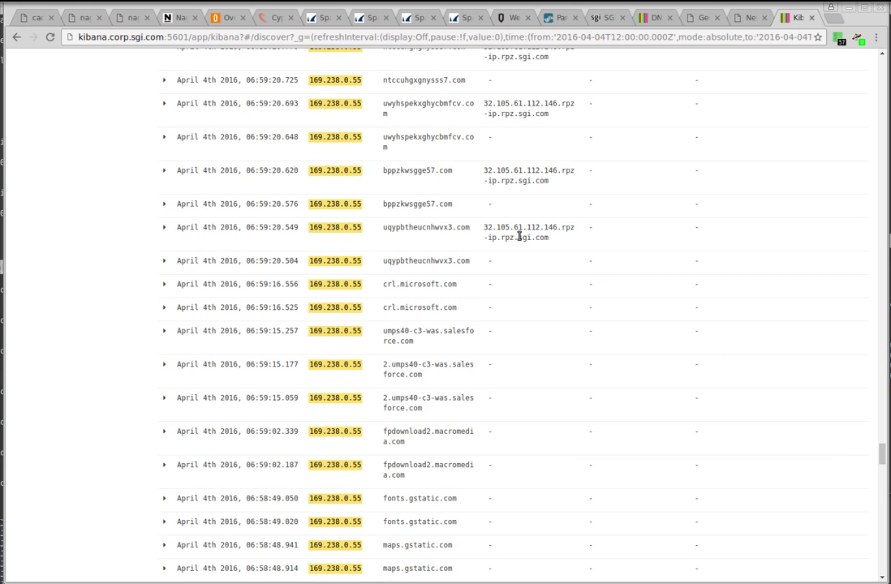
pyautogui.scroll(5, 520, 236)
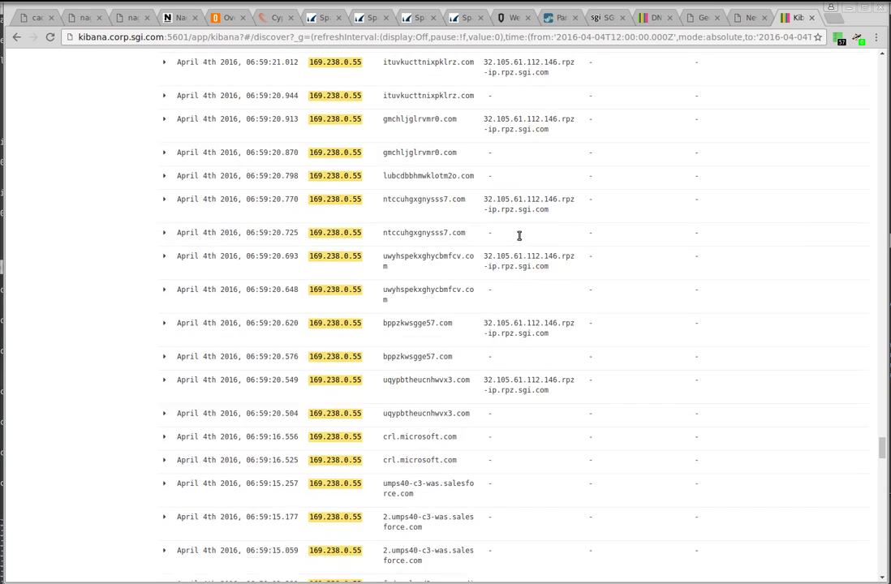
pyautogui.scroll(1, 519, 236)
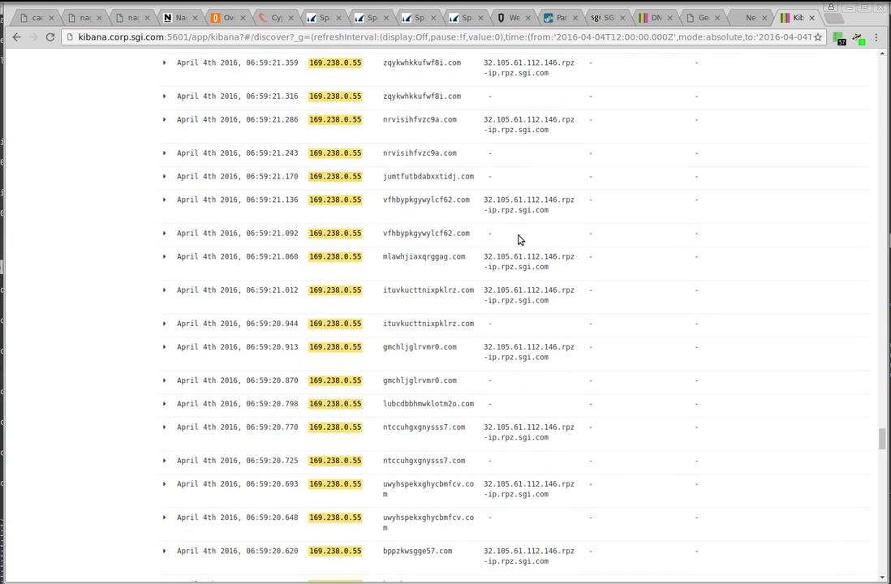
pyautogui.scroll(6, 552, 365)
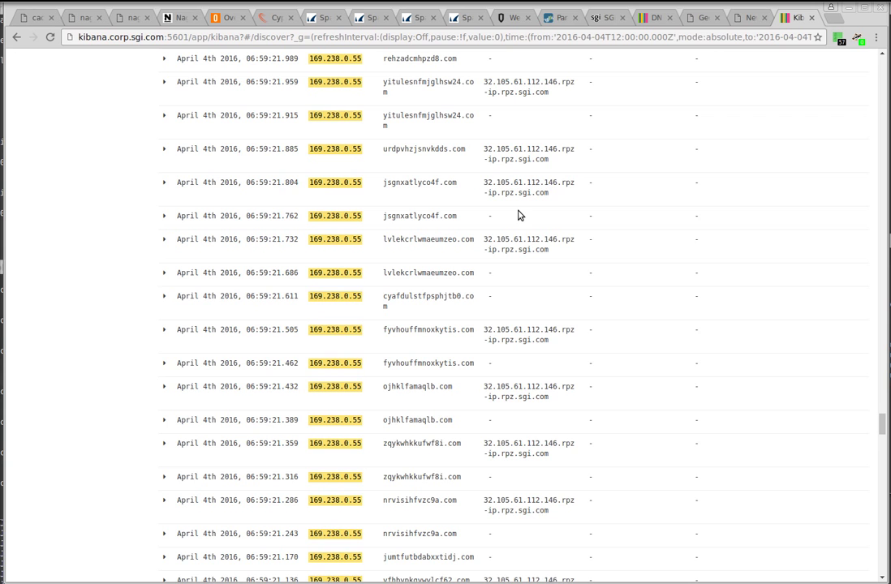
pyautogui.scroll(3, 520, 215)
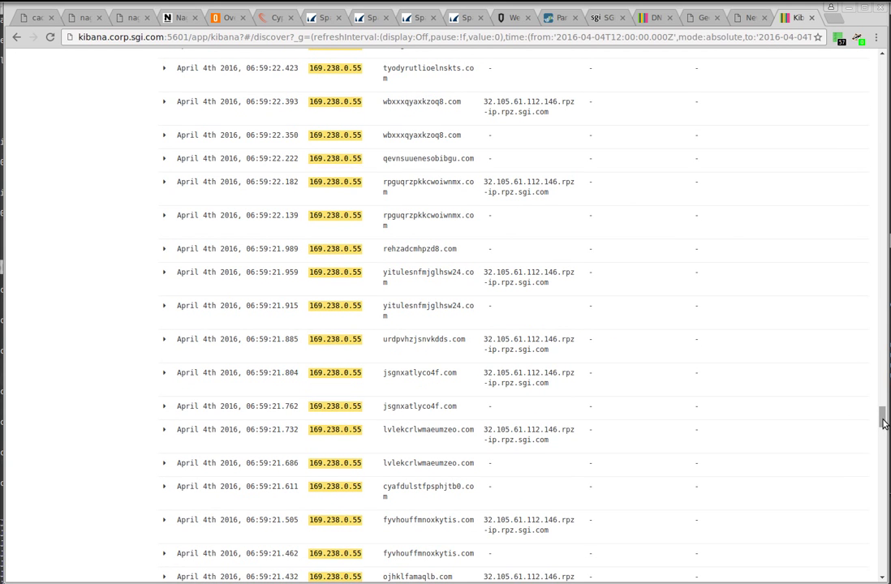
pyautogui.moveTo(885, 422); pyautogui.dragTo(885, 57)
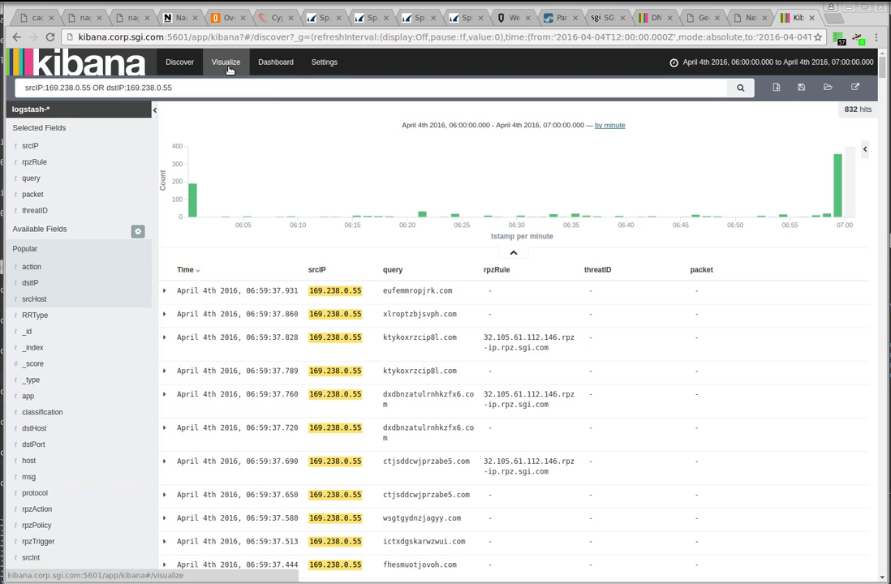
# Step: Start a new Discover search over the last 24 hours without the host filter, then go to Visualize
pyautogui.click(847, 65)
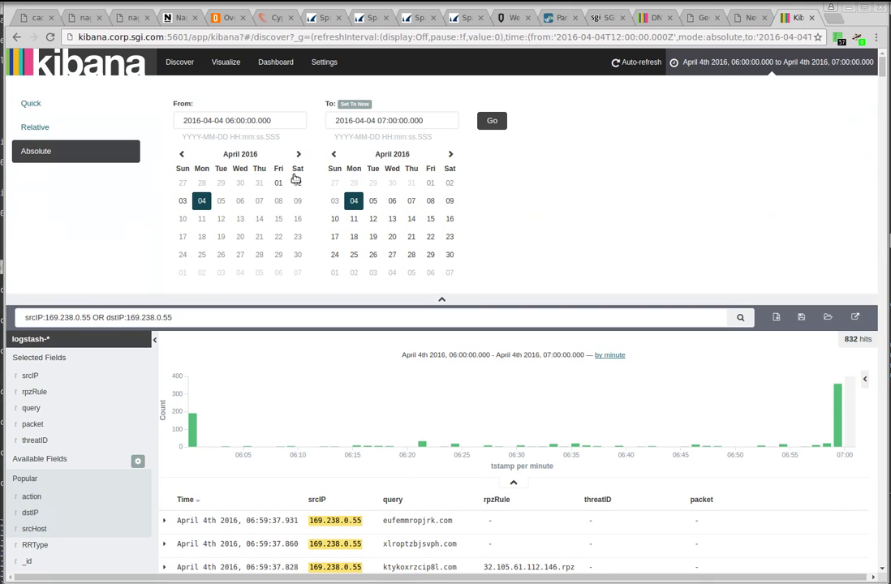
pyautogui.click(66, 106)
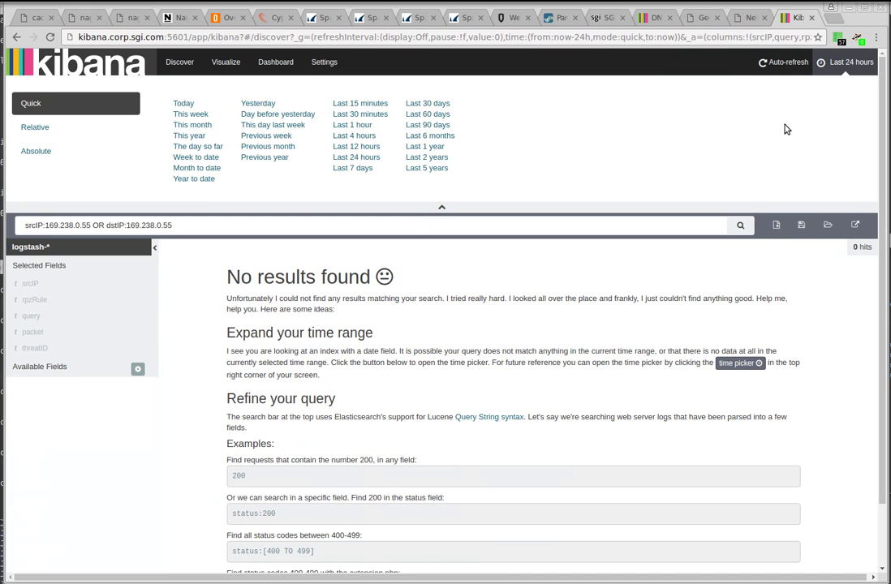
pyautogui.click(776, 224)
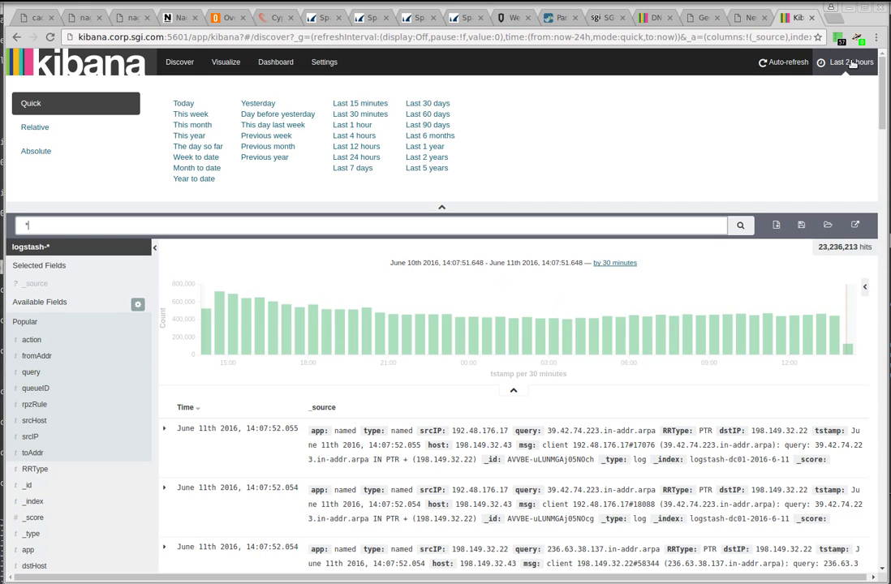
pyautogui.click(852, 63)
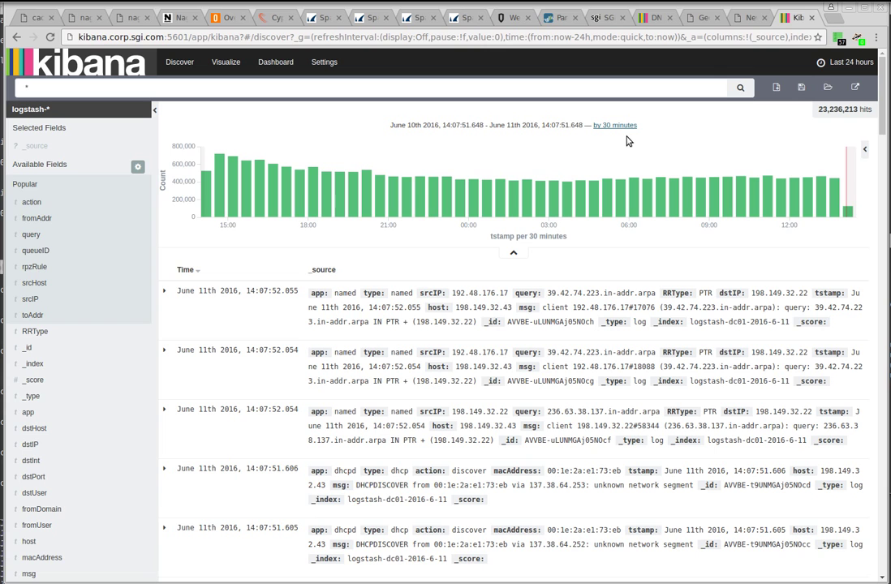
pyautogui.click(226, 65)
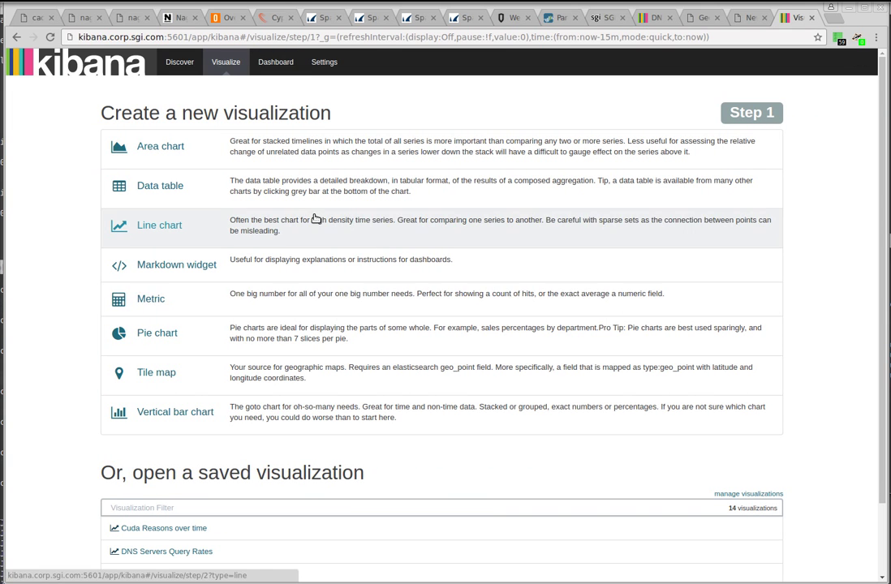
# Step: Filter the saved visualizations by 'thr' and open Threats by threatID
pyautogui.click(348, 508)
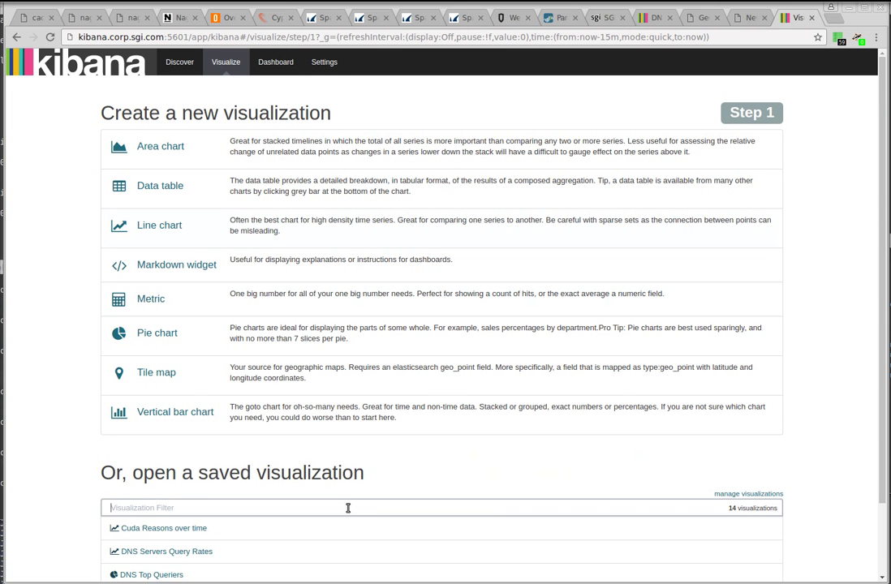
pyautogui.write('threat')
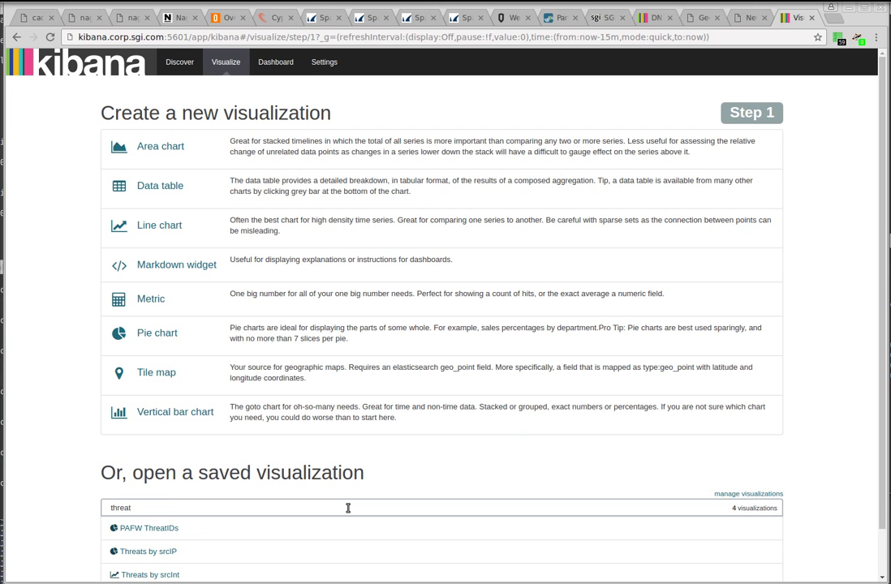
pyautogui.scroll(-1, 347, 508)
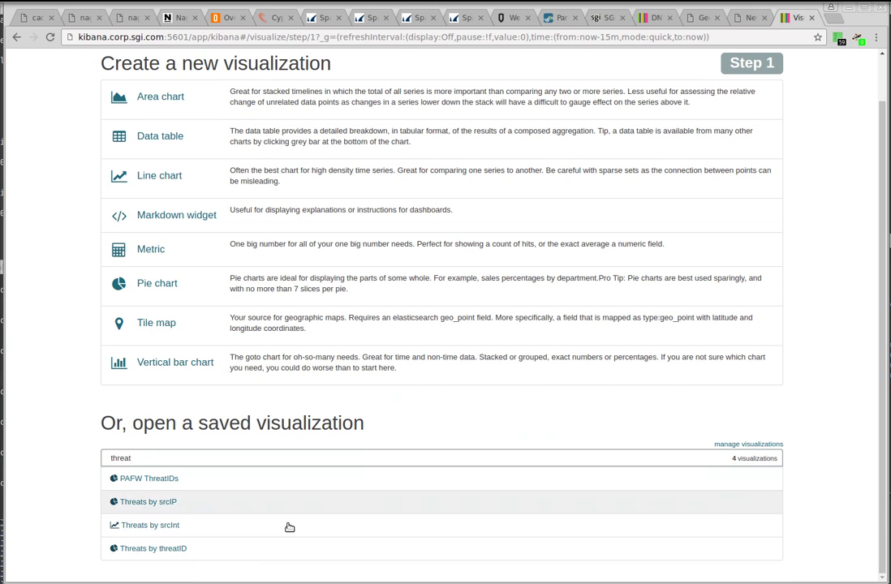
pyautogui.click(177, 550)
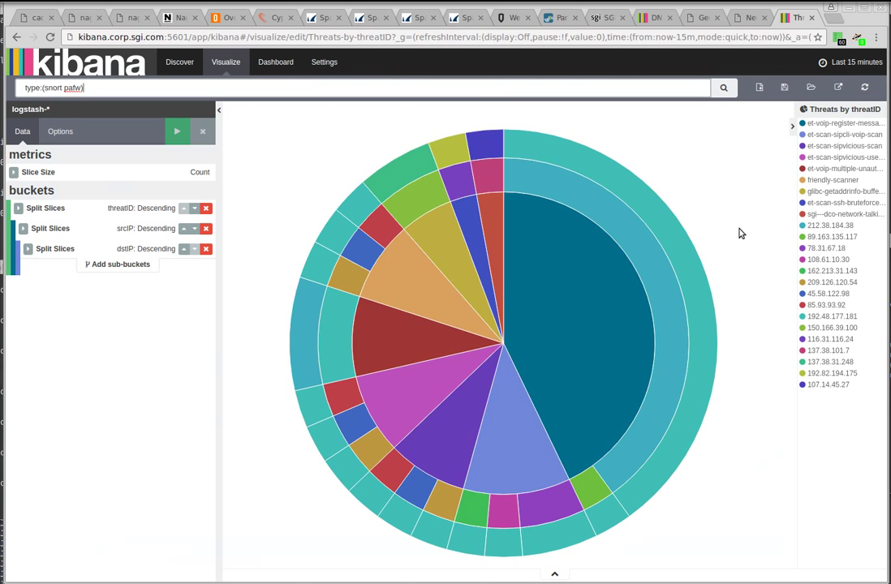
pyautogui.moveTo(683, 250)
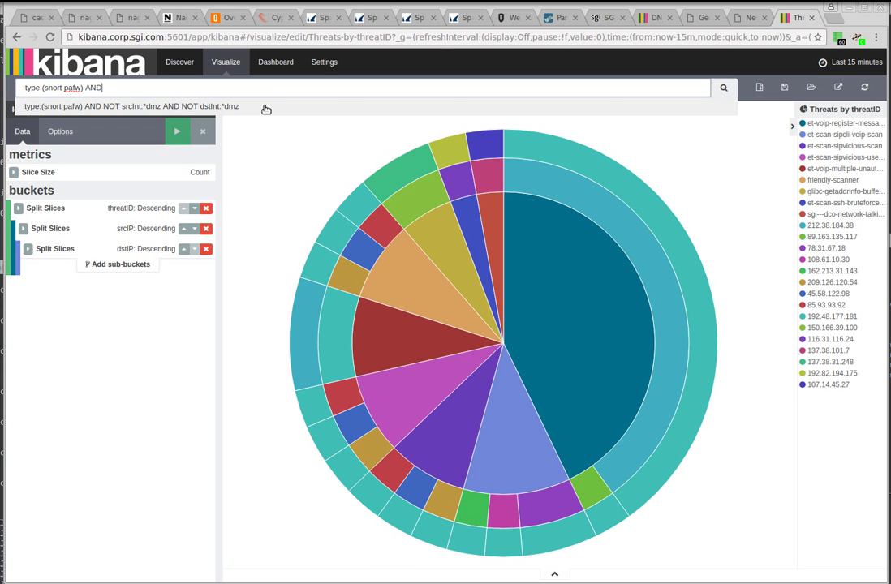
# Step: Extend the pie query with 'AND NOT srcInt:*dmz AND NOT dstInt:*dmz' and set Last 24 hours
pyautogui.write('AND')
pyautogui.click(265, 108)
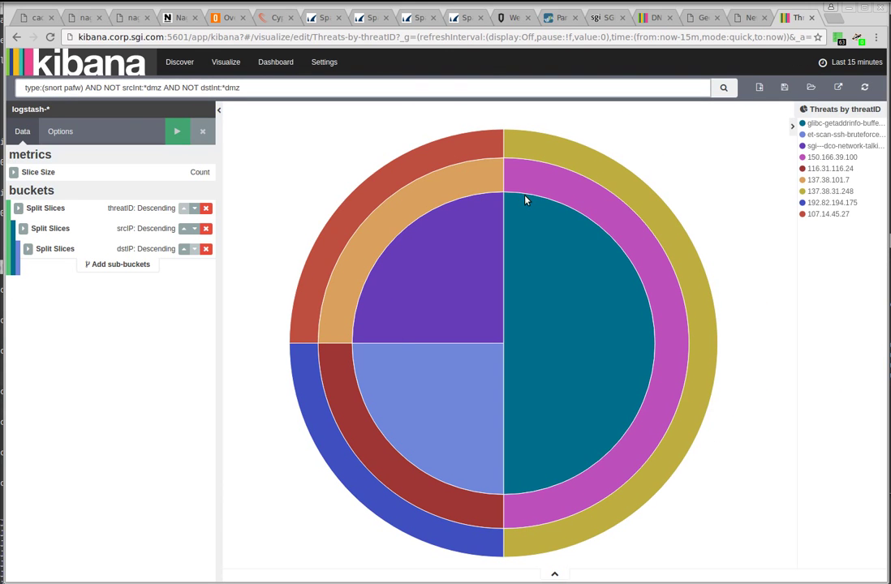
pyautogui.click(852, 61)
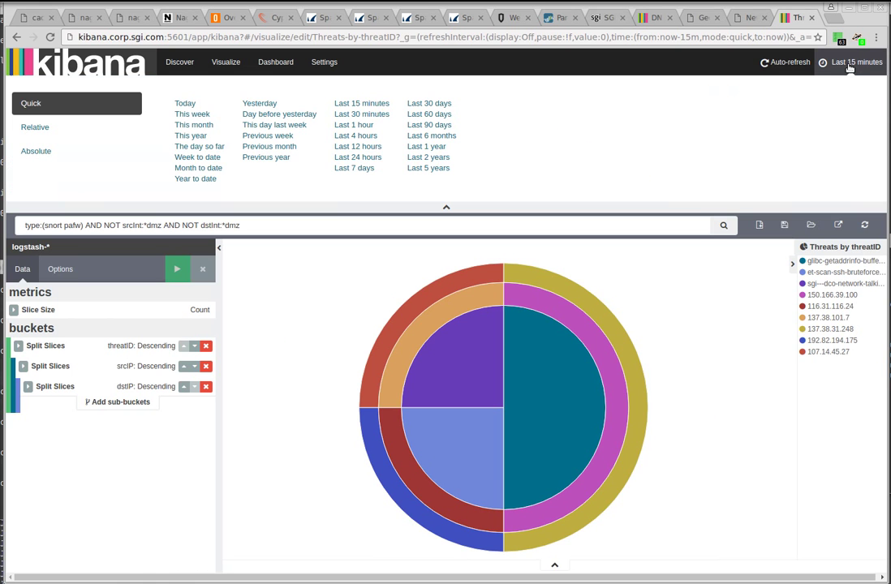
pyautogui.click(362, 157)
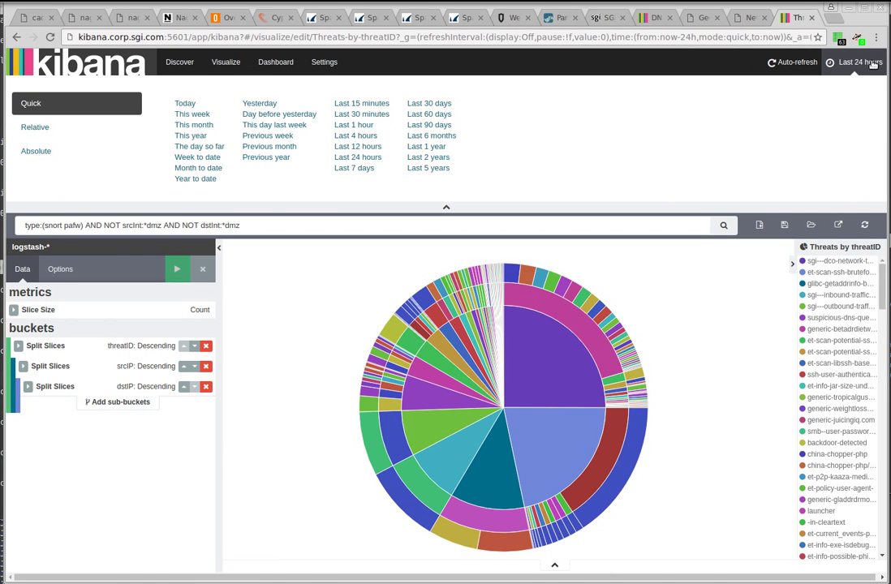
pyautogui.click(874, 65)
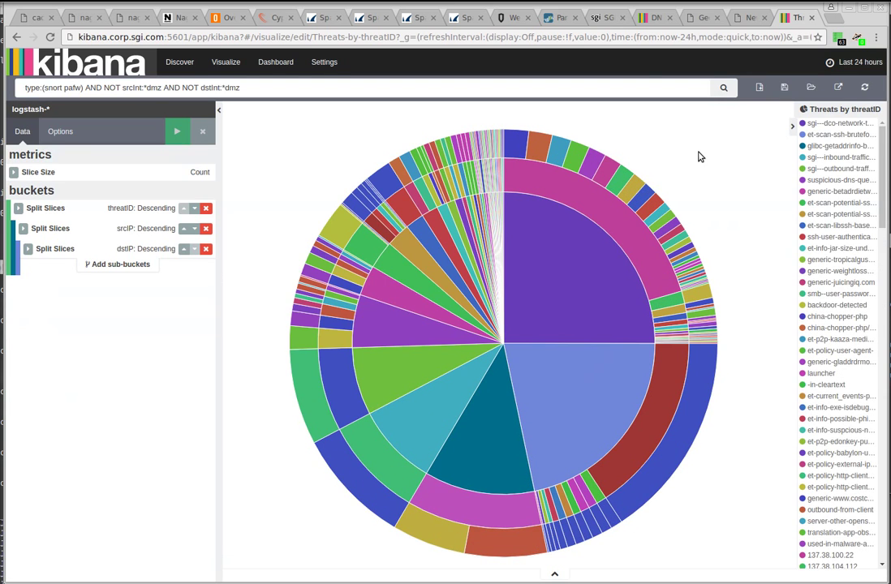
pyautogui.moveTo(657, 264)
# Step: Load the saved Start Of Day dashboard from the Dashboard section's list
pyautogui.click(276, 65)
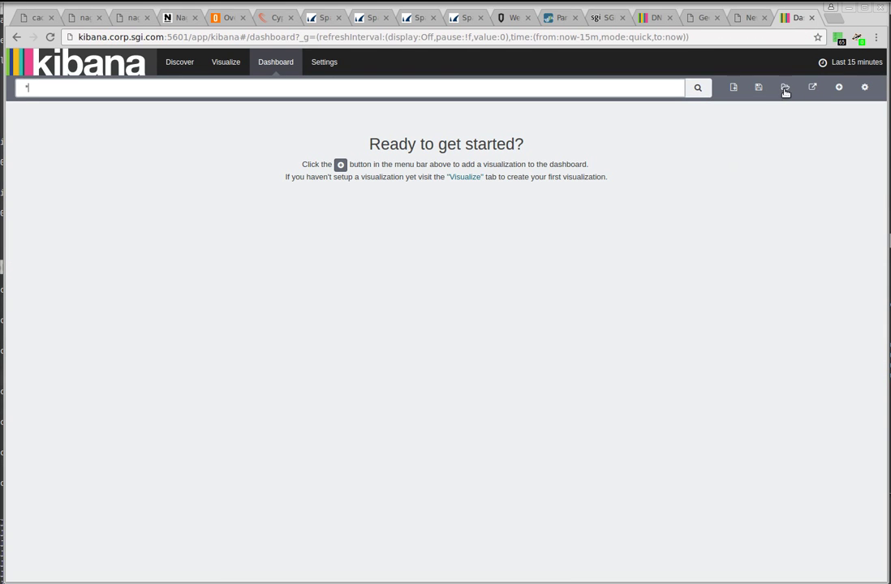
pyautogui.click(784, 88)
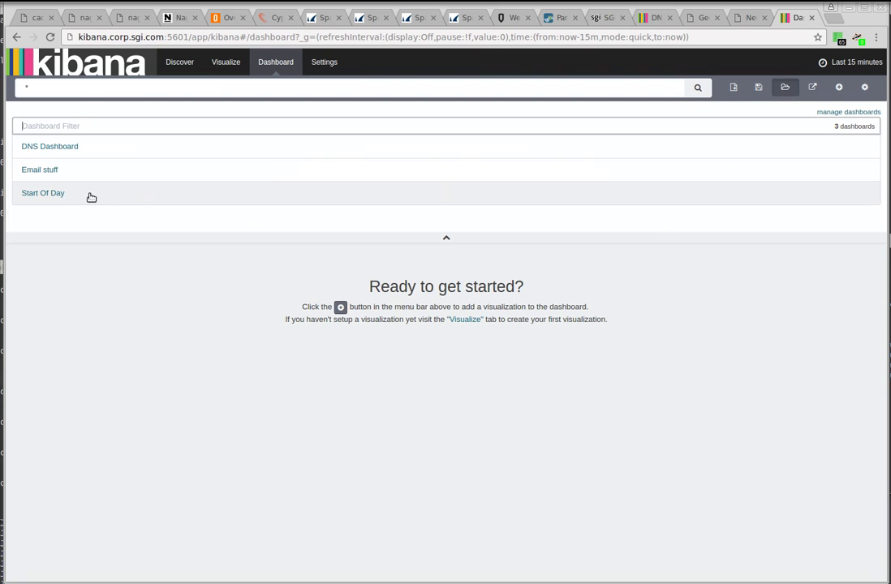
pyautogui.click(90, 196)
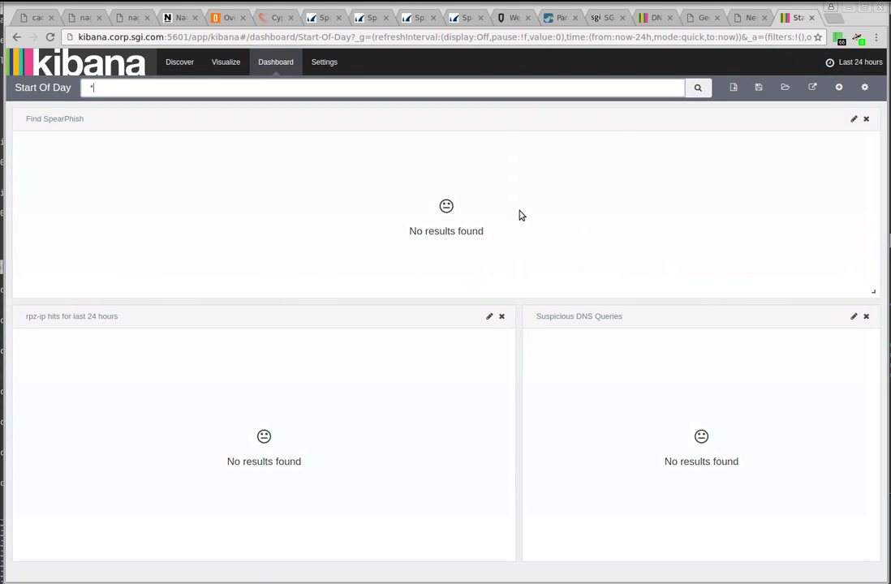